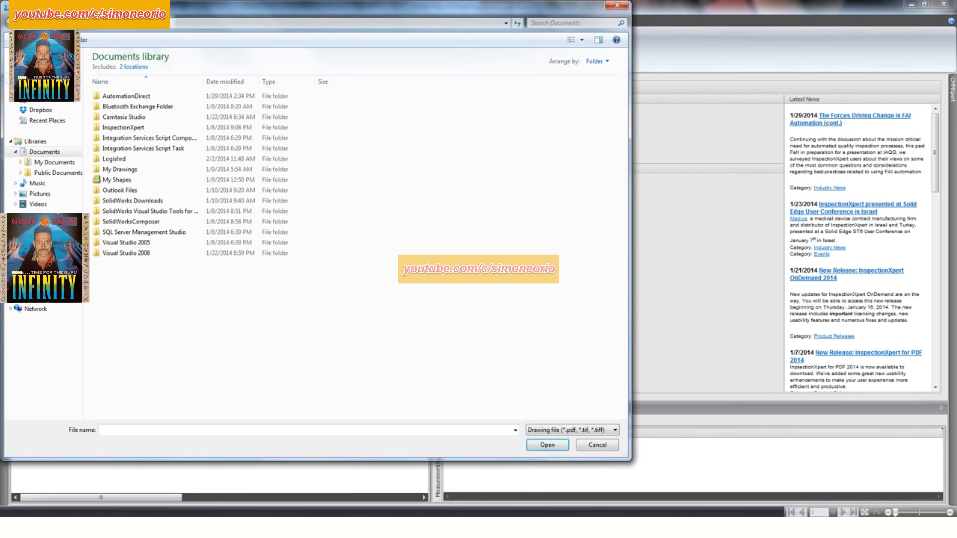
- Open the drawing Q-1000-10A.PDF from the DesignData folder of Project-02199 in the CAPVault
left_click(45, 79)
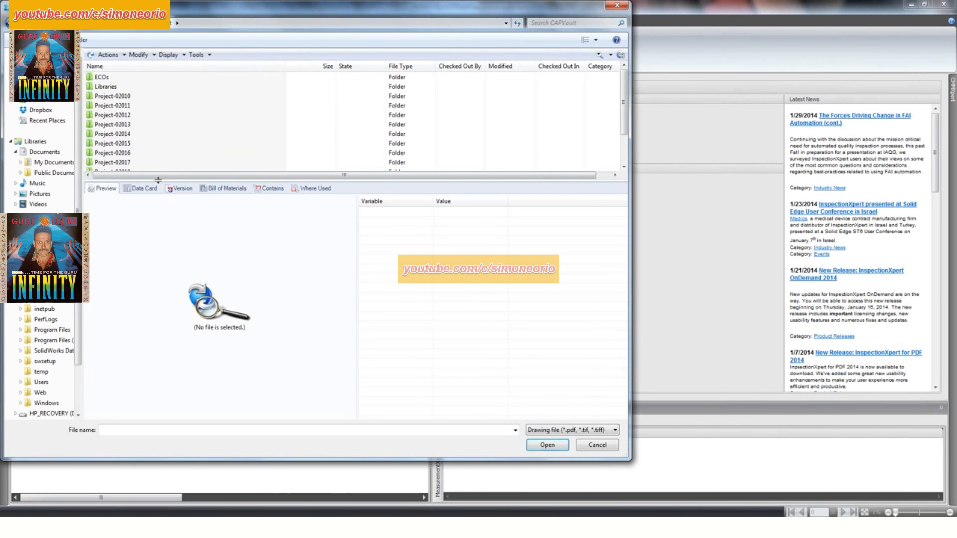
left_click_drag(157, 180, 160, 258)
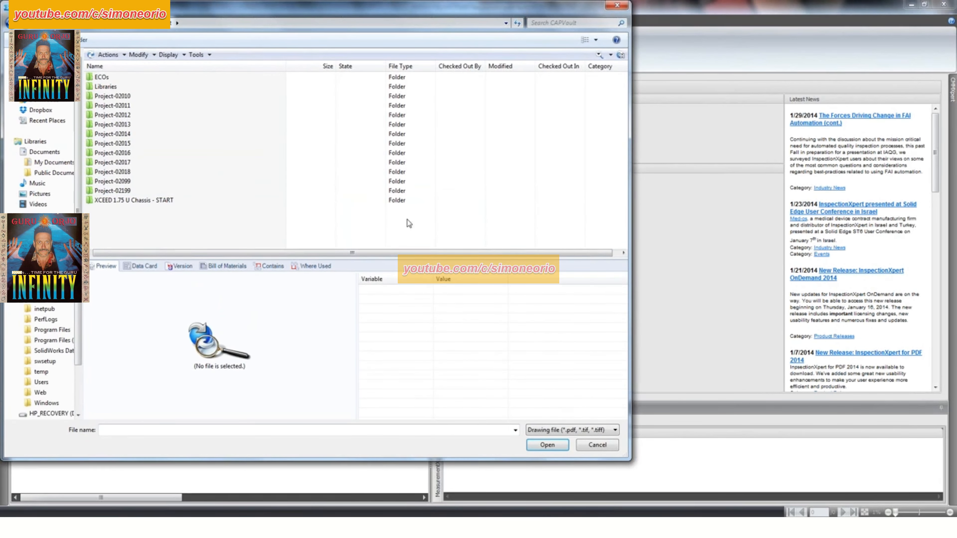
double_click(133, 191)
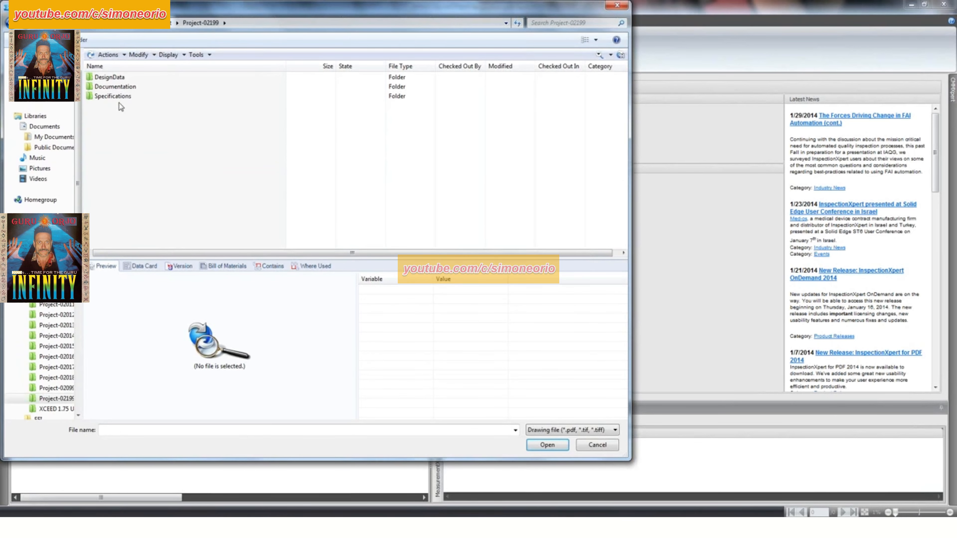
double_click(113, 77)
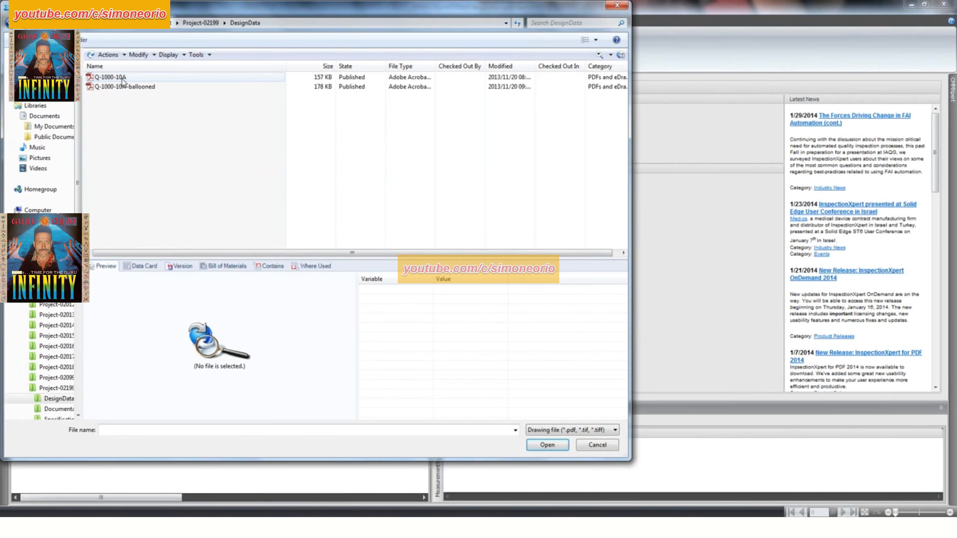
left_click(113, 77)
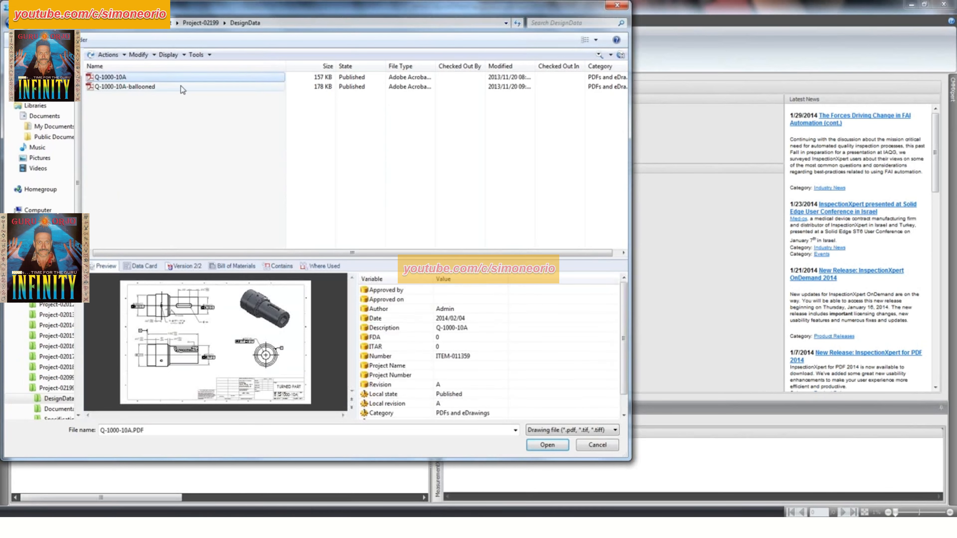
left_click(548, 445)
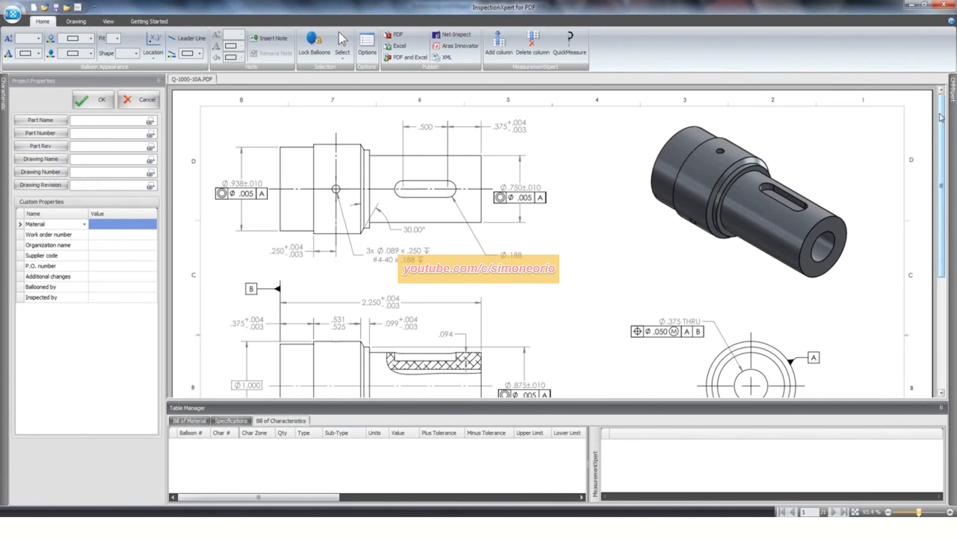
- Switch to Windows Explorer and open the Q-1000-10A-FAIR workbook from the Project-02199 DesignData folder in Excel
mouse_move(943, 120)
left_mouse_down()
mouse_move(943, 256)
mouse_move(938, 97)
left_mouse_up()
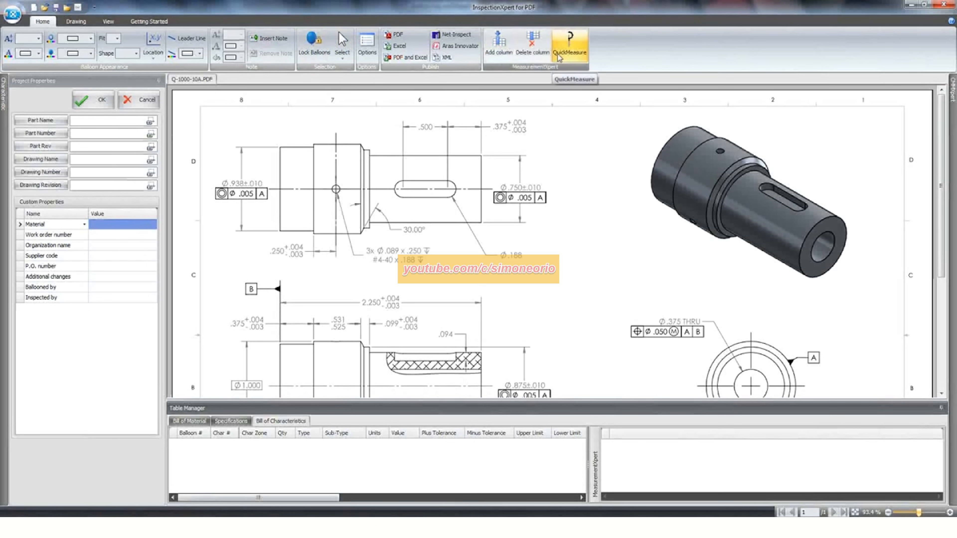
left_click_drag(945, 122, 949, 239)
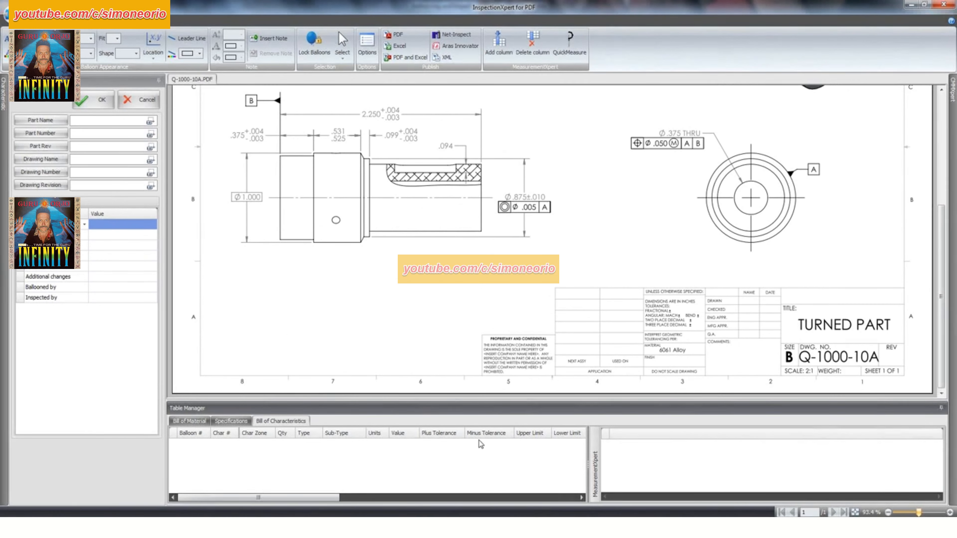
left_click(15, 523)
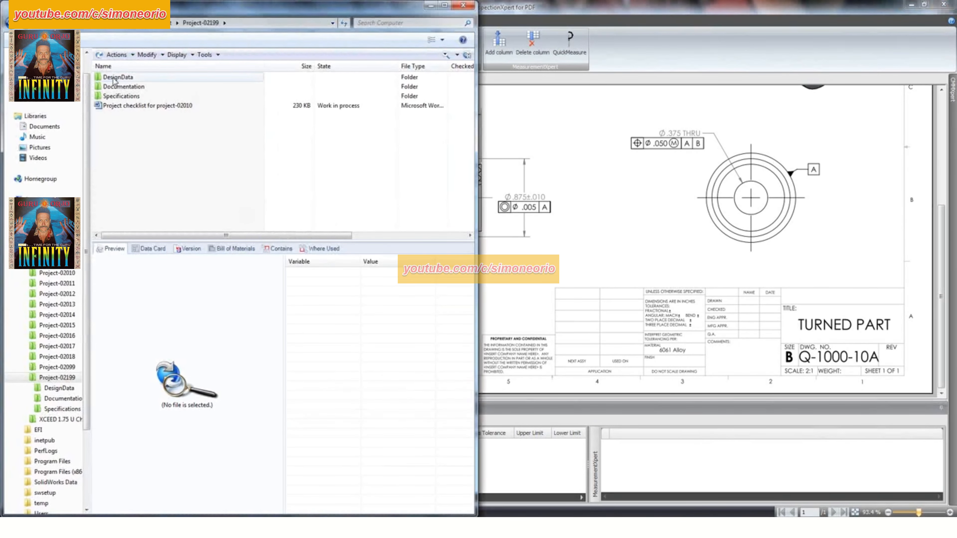
double_click(184, 78)
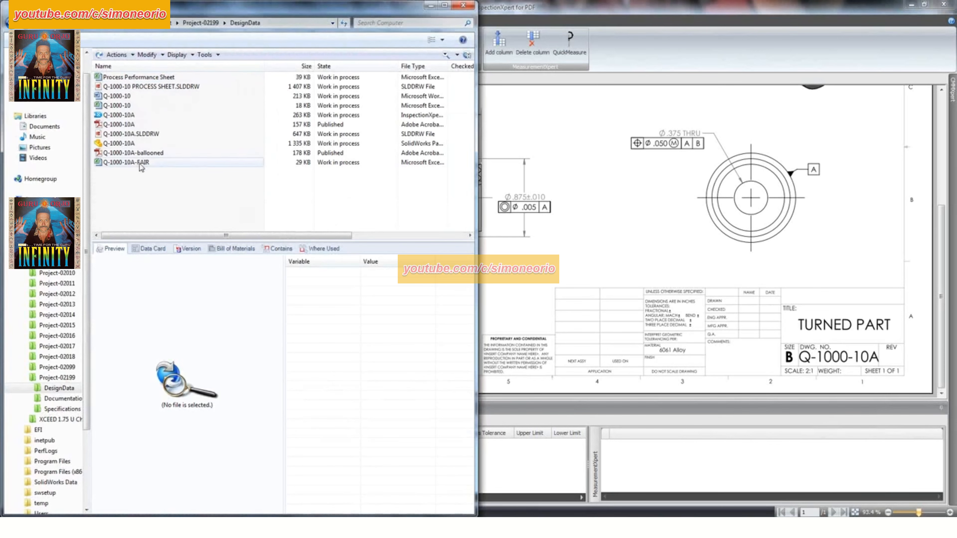
double_click(177, 163)
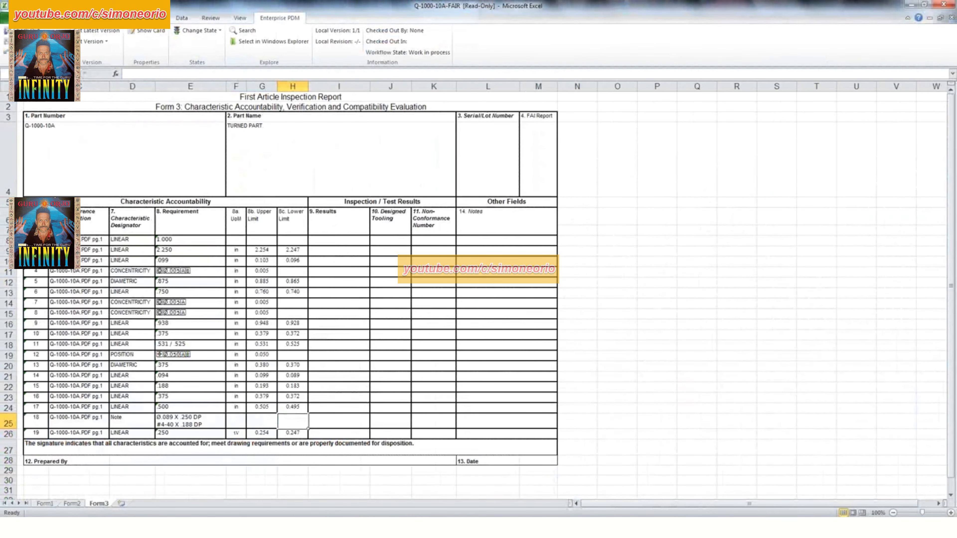
- Examine characteristic 1, its results cell and the part number and part name fields on Form3 of the inspection report
left_click(36, 239)
left_click_drag(36, 240, 182, 242)
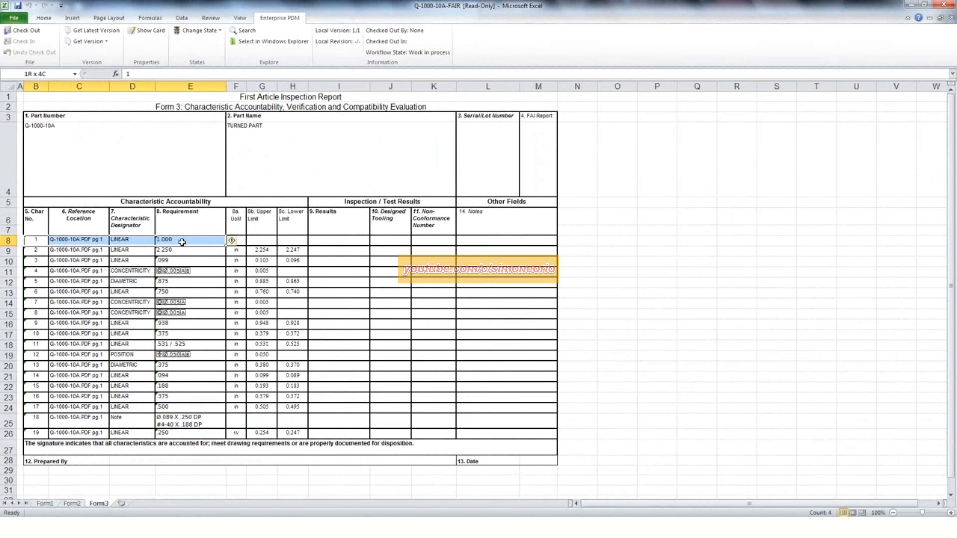
left_click(328, 244)
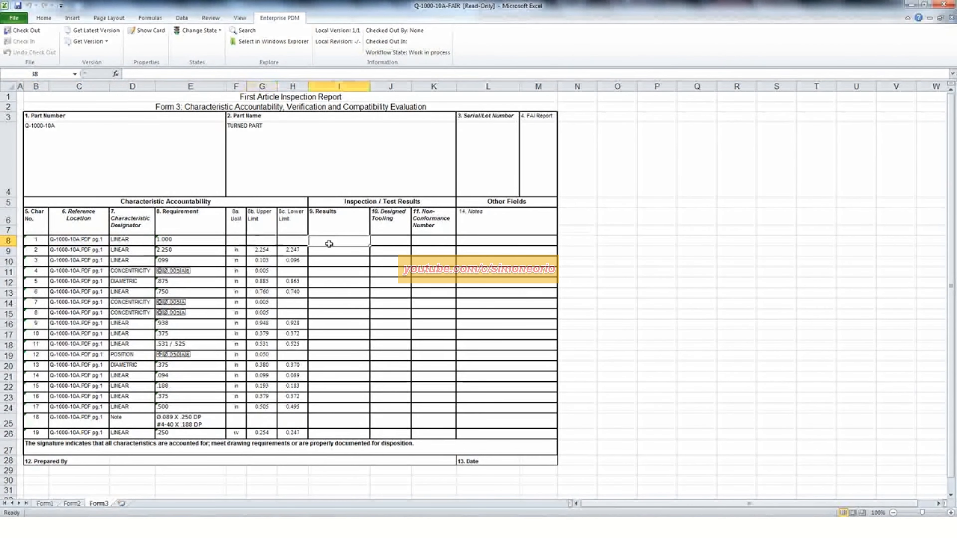
left_click(64, 127)
left_click(327, 131)
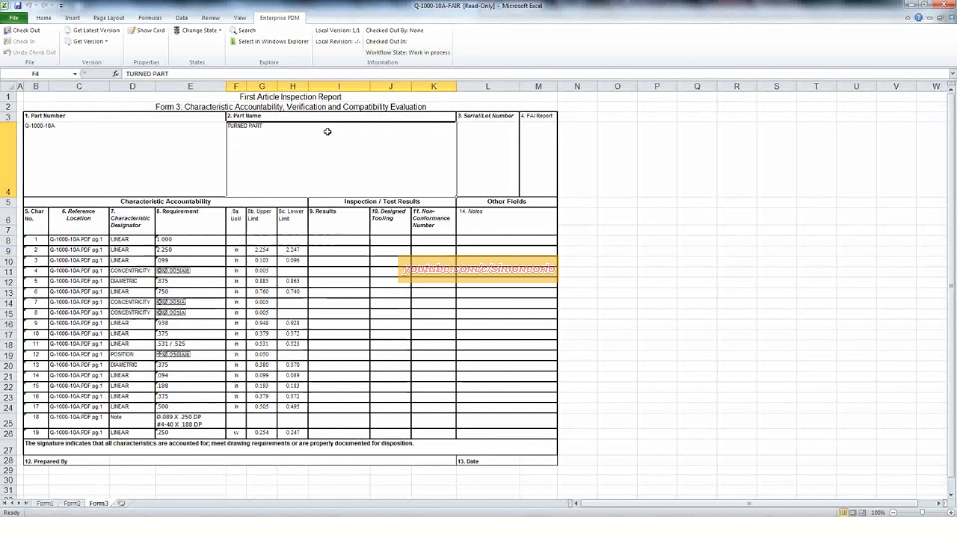
- Check the part number and part name fields on Form1 and Form2, and close the workbook to return to InspectionXpert
left_click(44, 504)
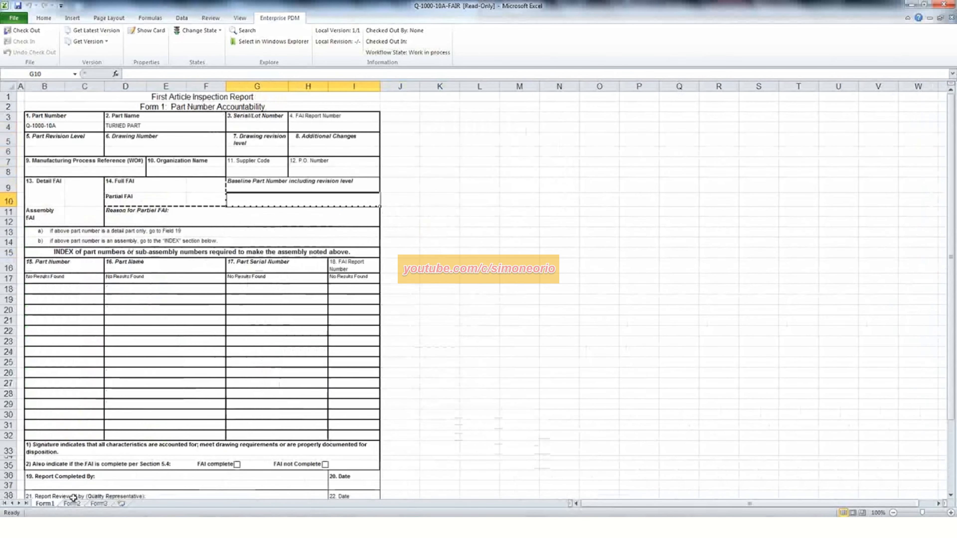
left_click(48, 128)
left_click(141, 124)
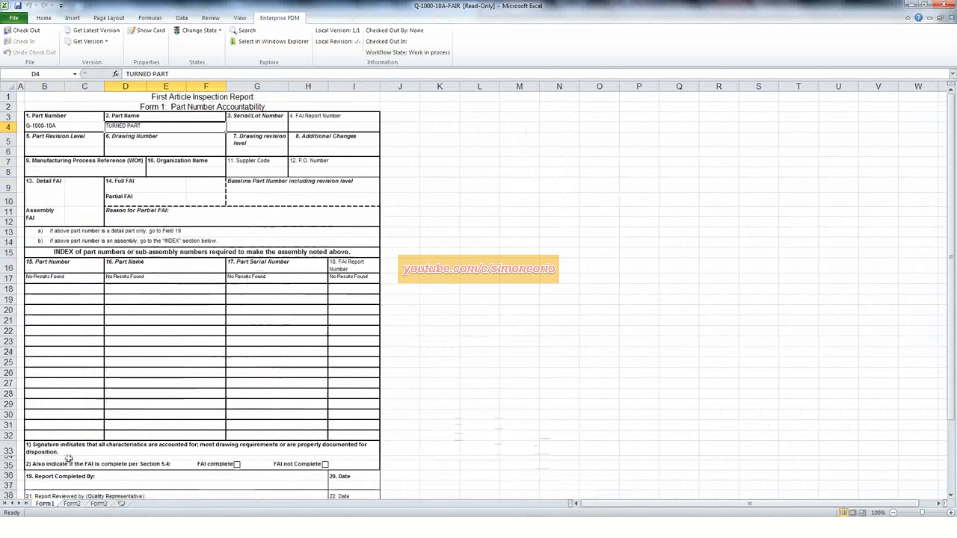
left_click(71, 504)
left_click(49, 125)
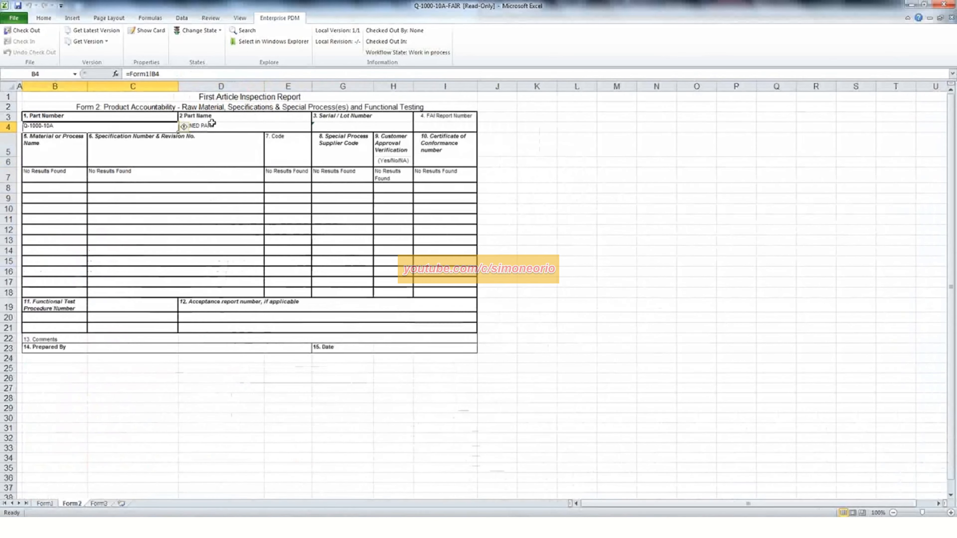
left_click(213, 124)
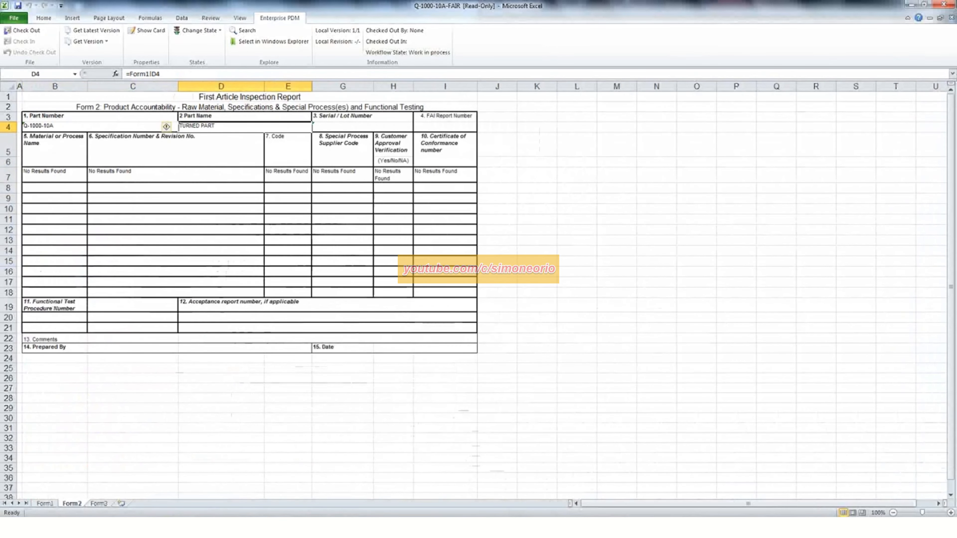
left_click(944, 5)
left_click(477, 277)
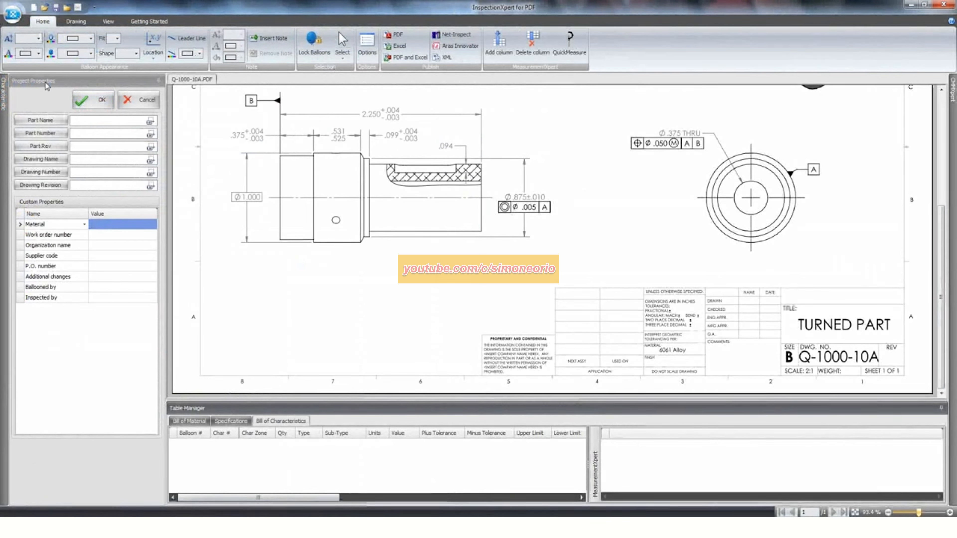
- Fill in the Part Name property with TURNED PART, captured from the drawing's title block
left_click(92, 121)
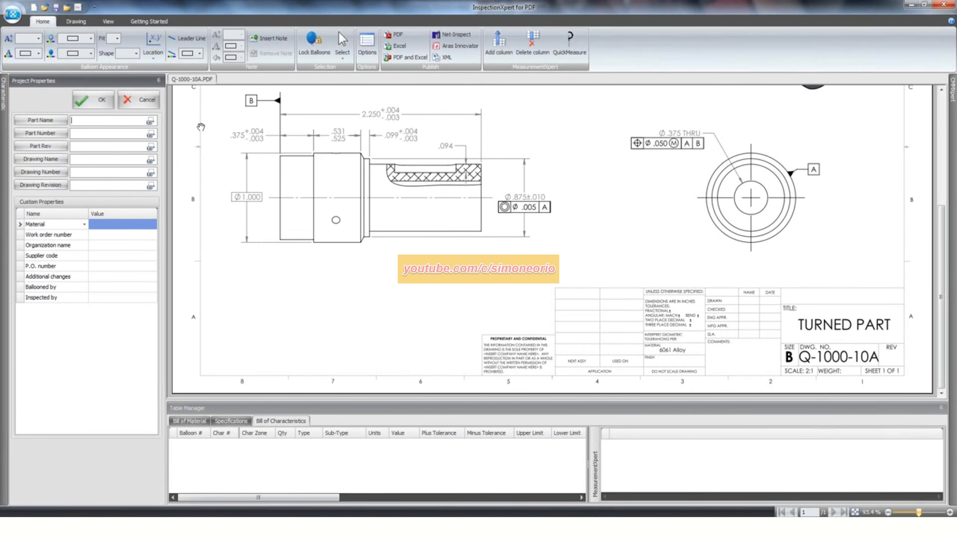
left_click(151, 124)
left_click_drag(795, 317, 893, 336)
mouse_move(125, 123)
left_mouse_down()
mouse_move(44, 122)
mouse_move(68, 125)
left_mouse_up()
- Capture the Part Number property from the title block's DWG. NO. text and complete its ending as 10A
left_click(79, 133)
left_click_drag(798, 350, 860, 365)
type("0A")
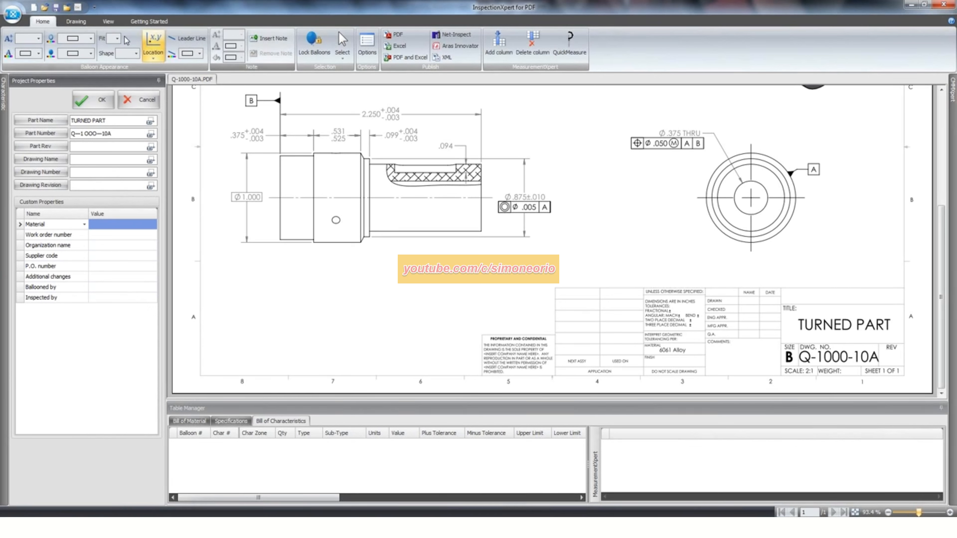
- Extract the slot's .500 dimension as a ballooned characteristic and move its balloon above the dimension line
scroll(383, 126, "up", 5)
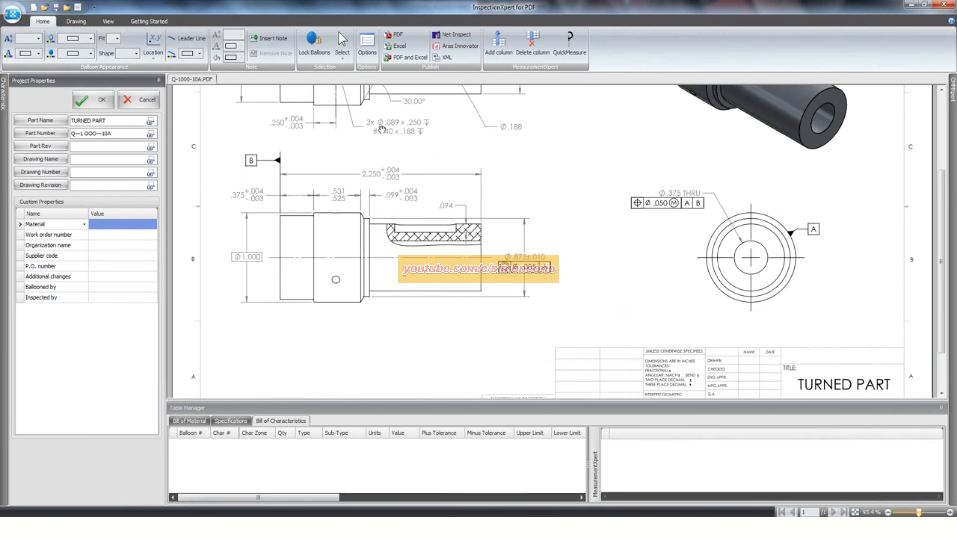
scroll(400, 166, "up", 3, "ctrl")
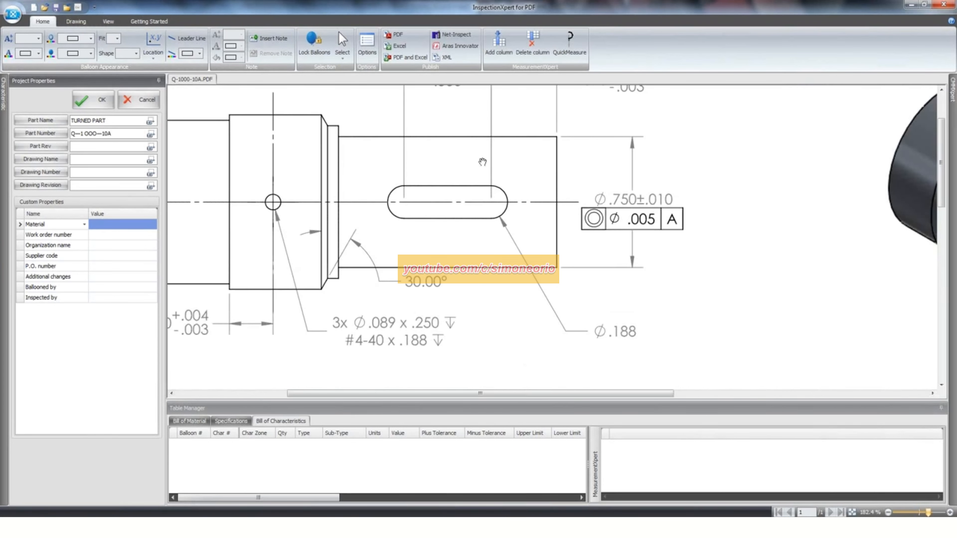
scroll(483, 161, "up", 2)
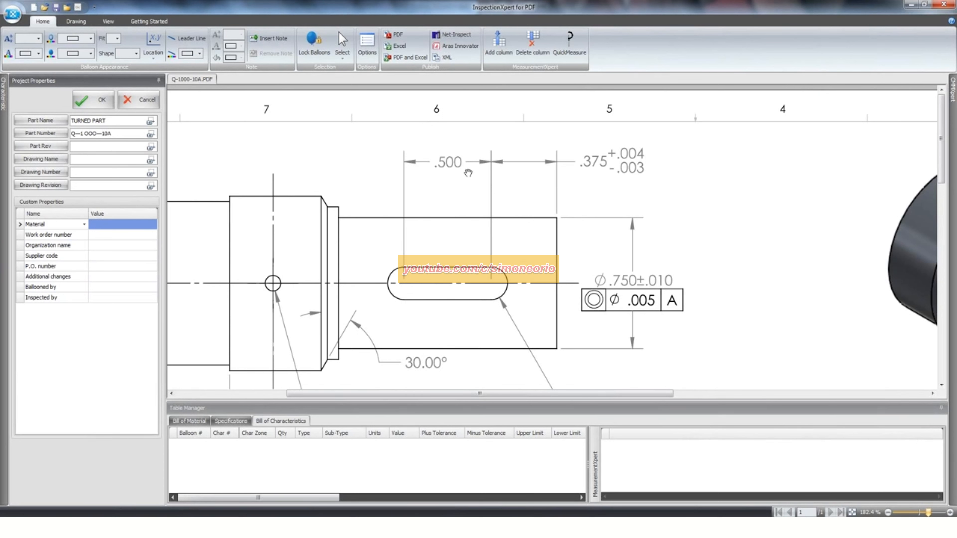
right_click(495, 132)
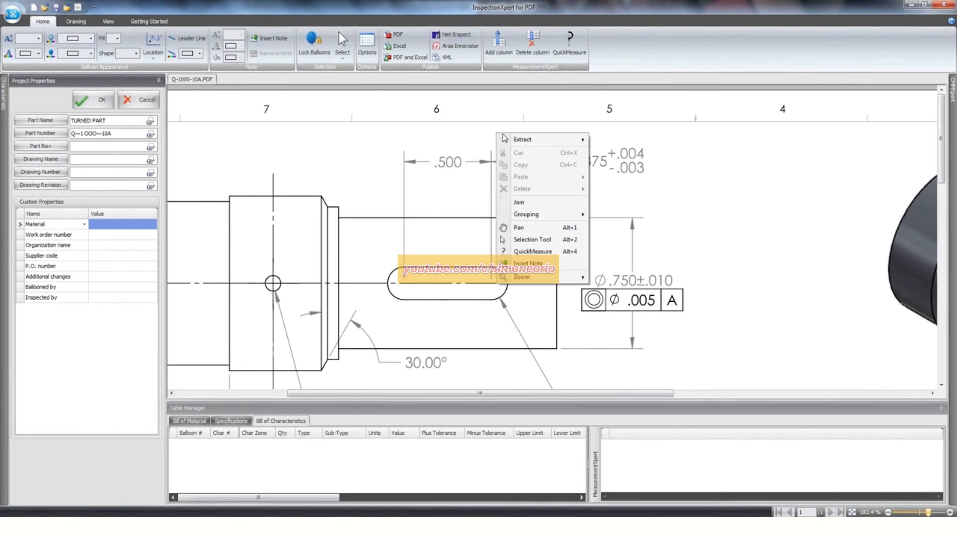
mouse_move(522, 142)
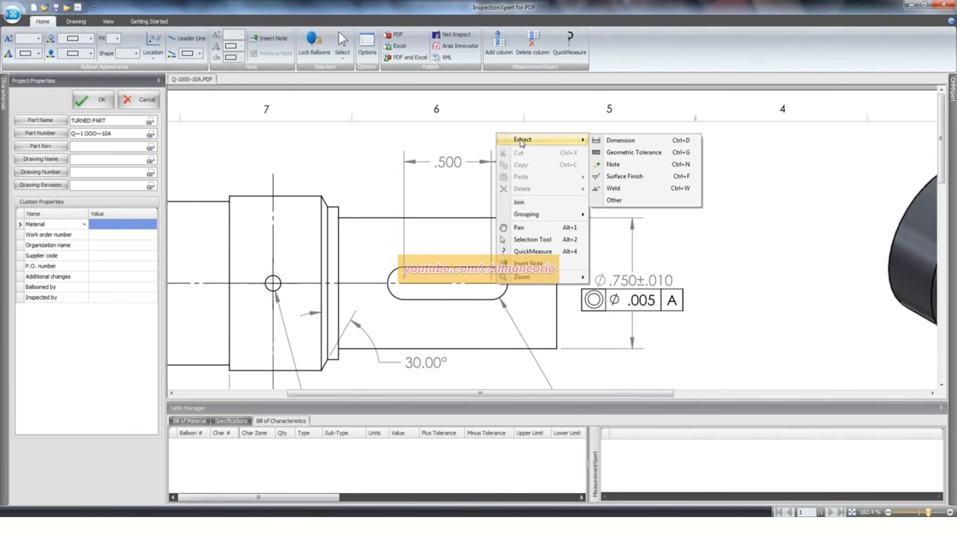
left_click(636, 141)
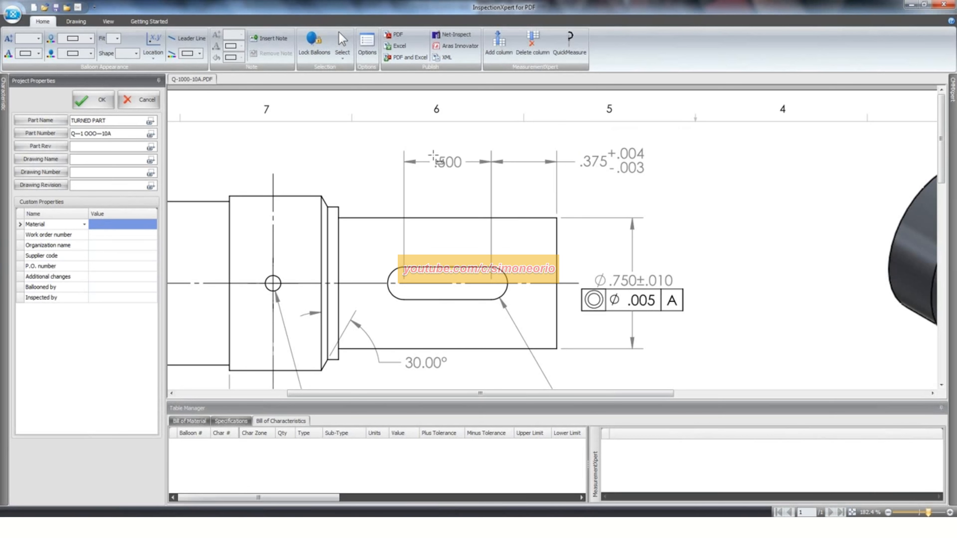
left_click_drag(433, 153, 464, 171)
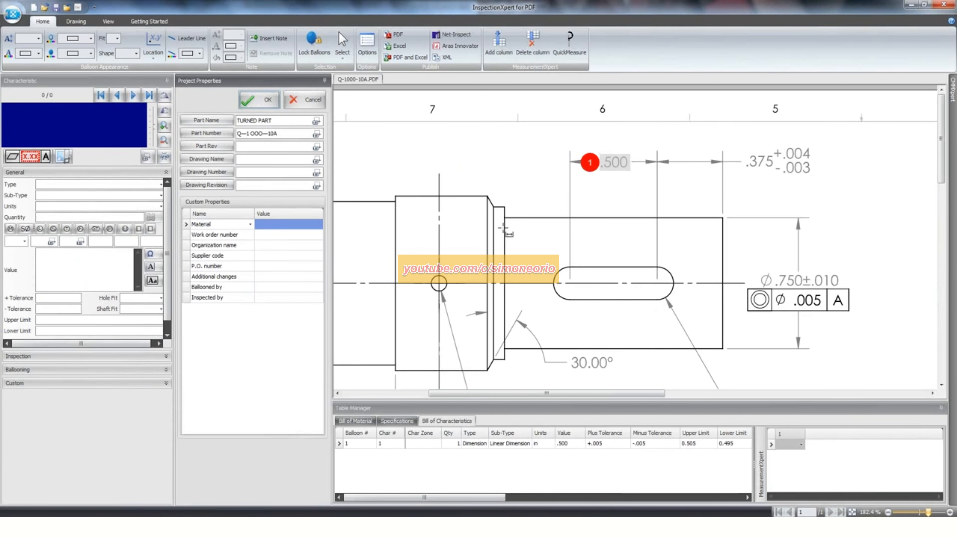
mouse_move(589, 166)
left_mouse_down()
mouse_move(580, 145)
mouse_move(590, 149)
left_mouse_up()
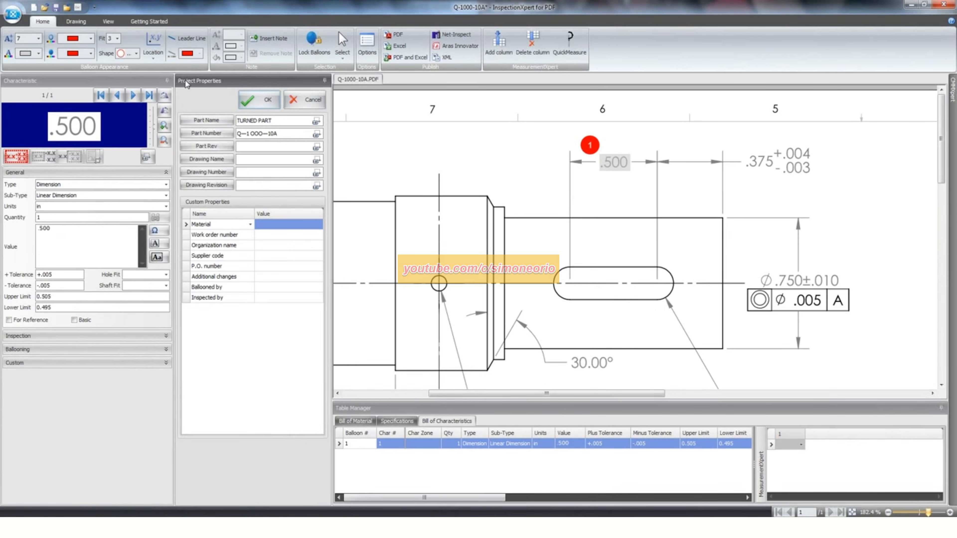
- Set the Project Properties pane to auto-hide and accept the entered project properties
left_click(324, 80)
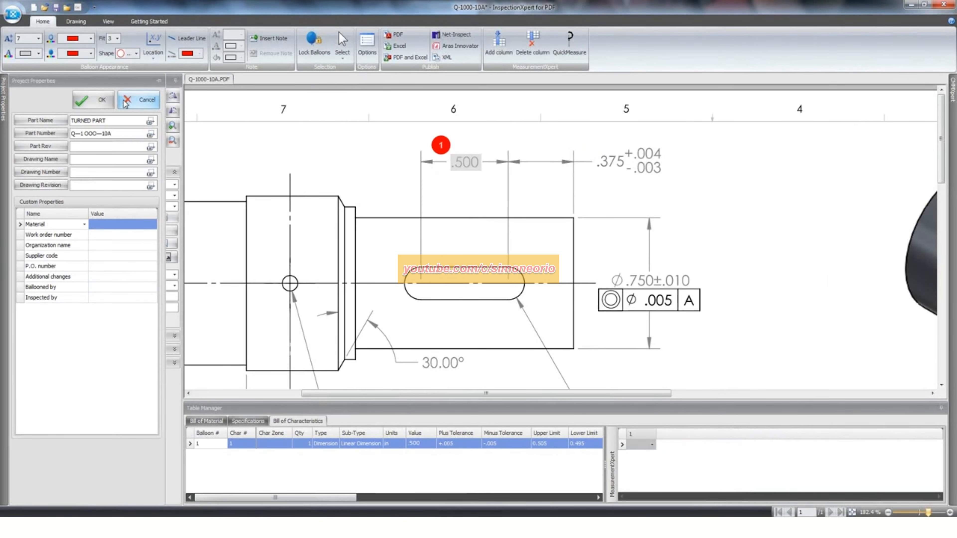
left_click(87, 100)
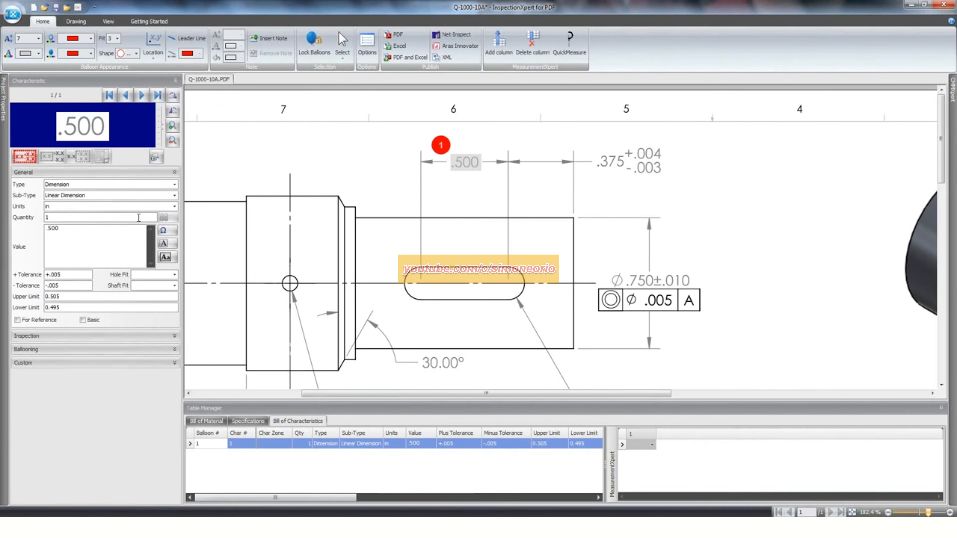
- Examine the extracted characteristic's value and tolerance fields, and keep the current Windows color scheme with the ask-again option
left_click_drag(72, 231, 14, 225)
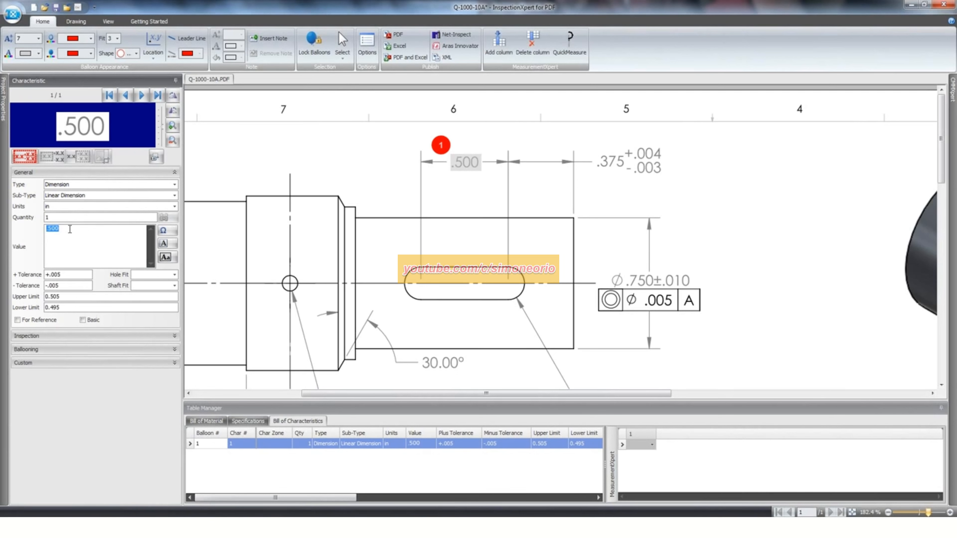
left_click(71, 285)
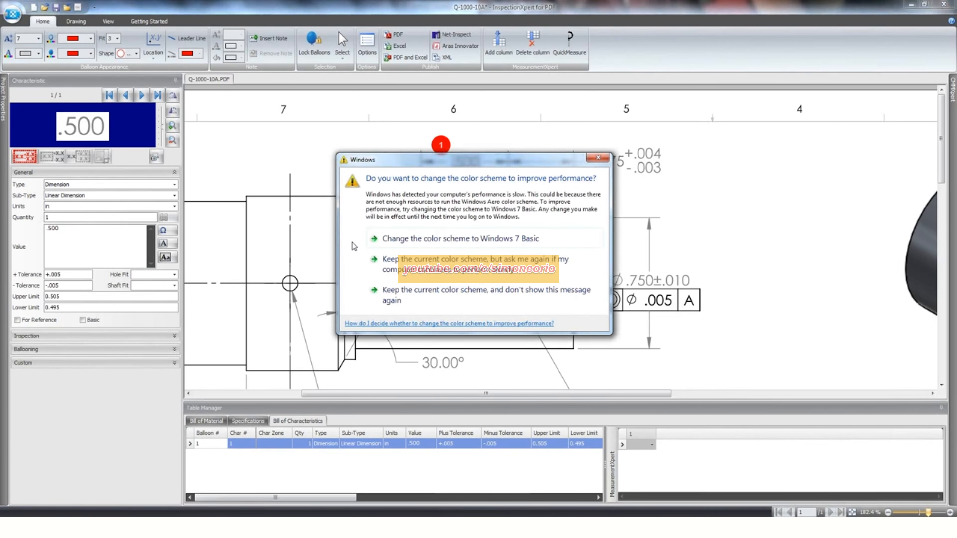
left_click(464, 264)
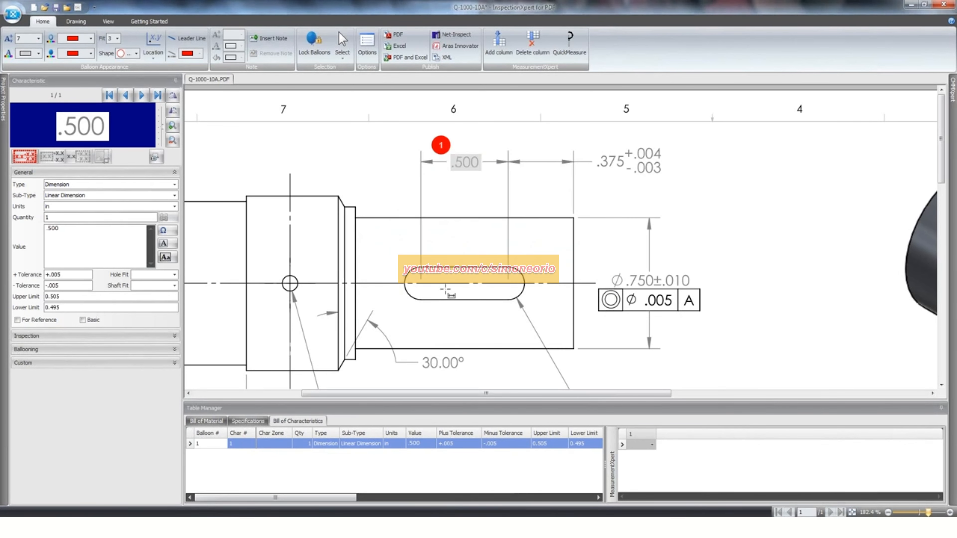
key("Tab")
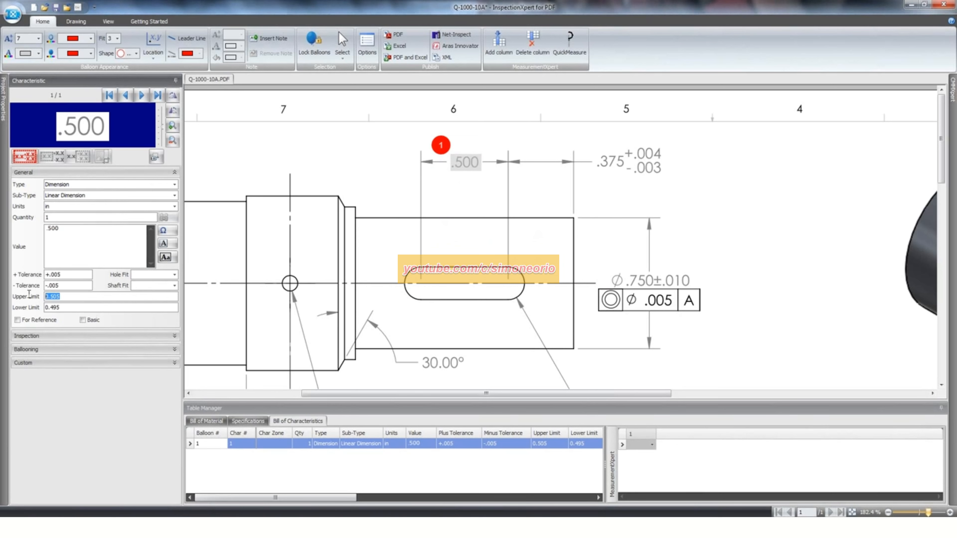
key("Tab")
key("shift+Tab")
- Extract the .375 +.004/-.003 dimension beside the slot as a ballooned characteristic and correct its value to .375
left_click_drag(595, 147, 676, 184)
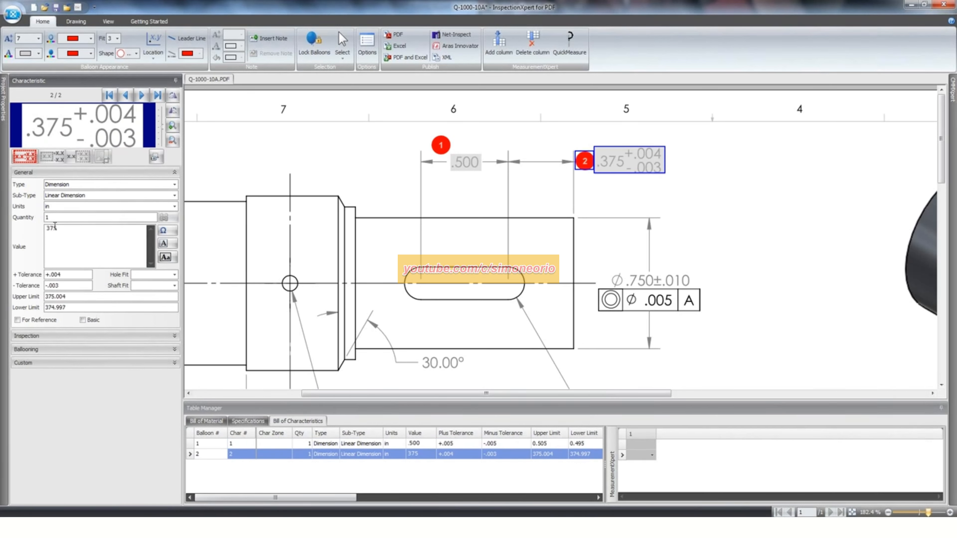
type(".")
key("Tab")
- Extract the Ø.750±.010 dimension as a ballooned characteristic and capture .750 as its value from the Ø.750 part of the image
left_click_drag(608, 274, 700, 296)
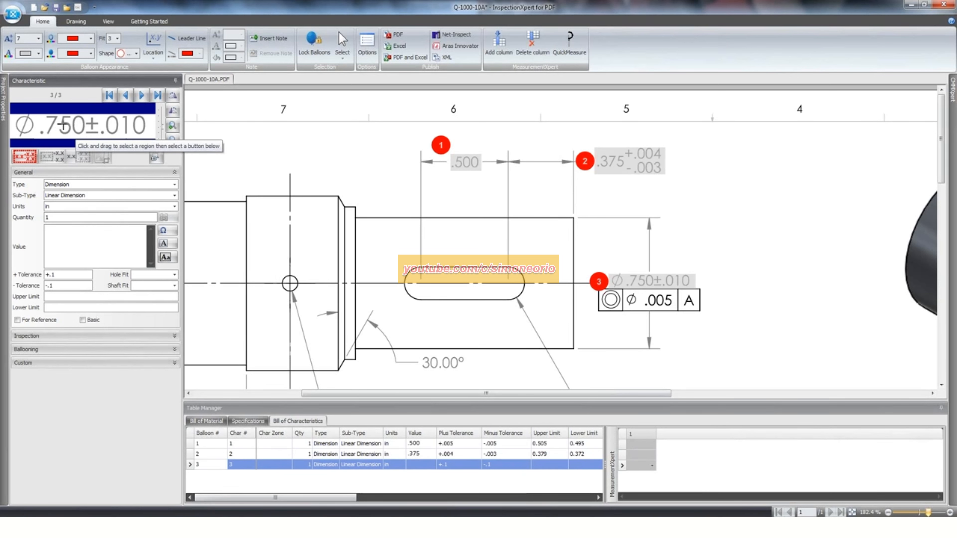
left_click_drag(85, 137, 14, 110)
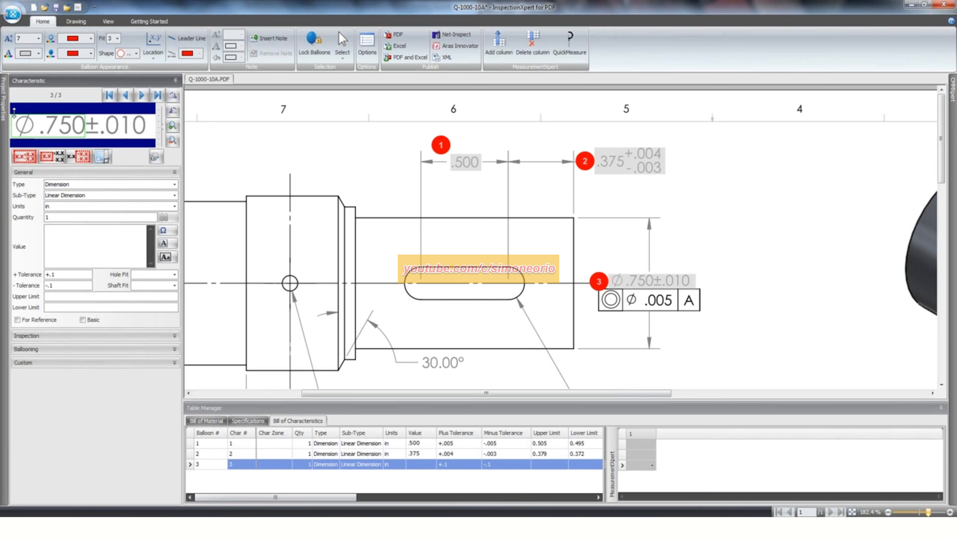
left_click(24, 160)
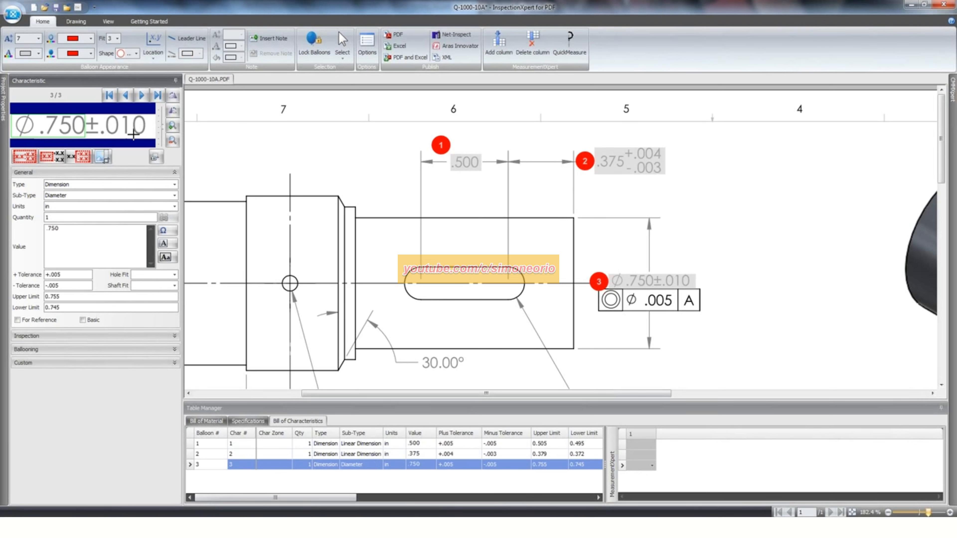
left_click_drag(150, 138, 85, 113)
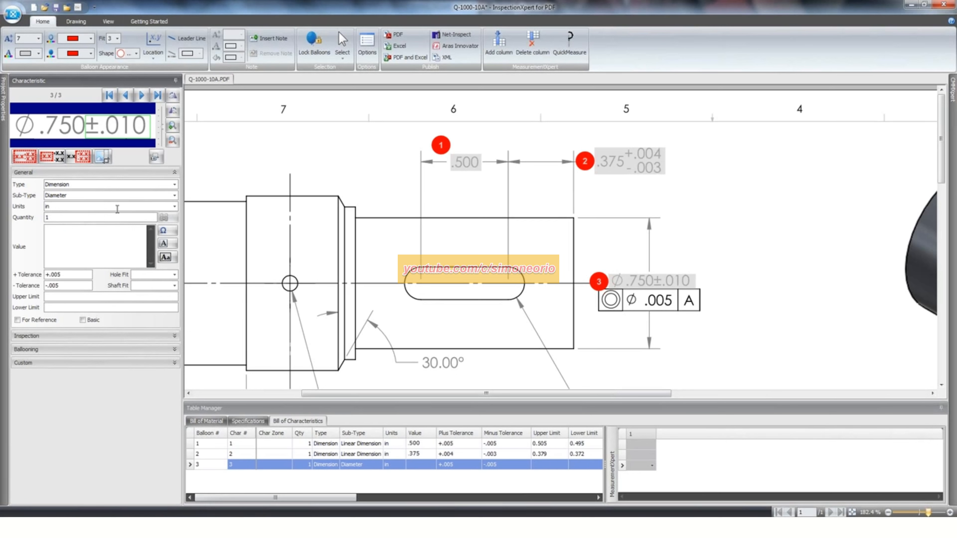
left_click(76, 137)
left_click_drag(84, 139, 11, 105)
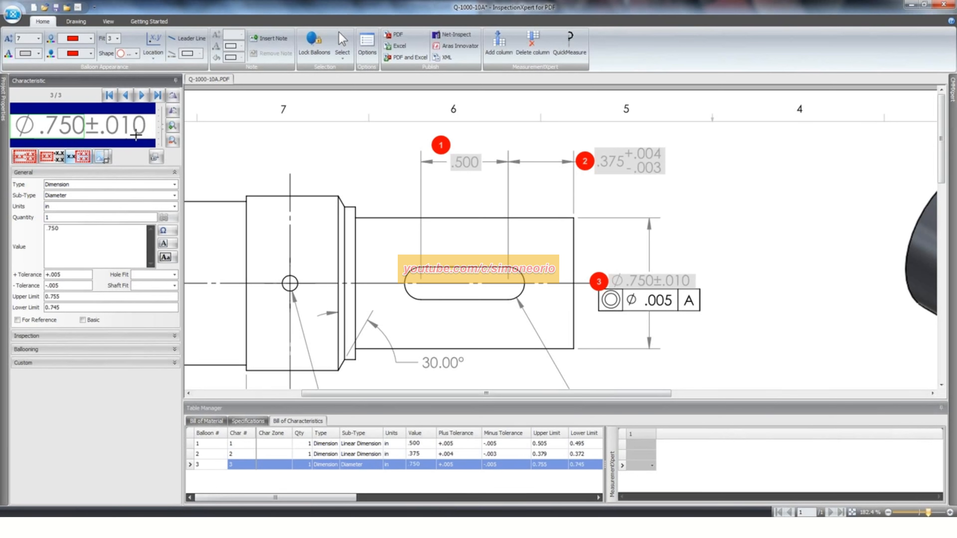
- Capture ±.010 from the characteristic's image as its tolerances and move balloon 3 above the Ø.750 dimension
left_click_drag(151, 138, 84, 111)
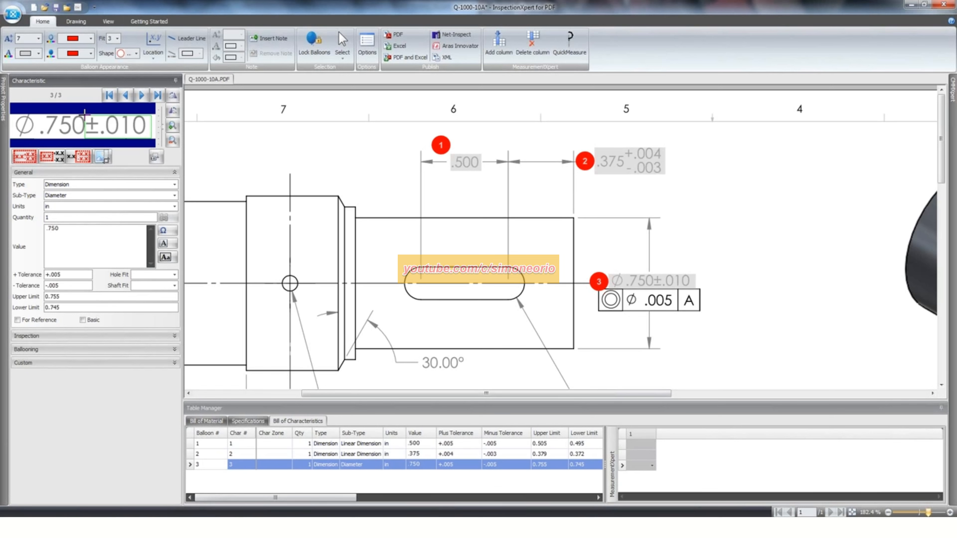
left_click(83, 158)
mouse_move(599, 280)
left_mouse_down()
mouse_move(610, 265)
mouse_move(597, 267)
left_mouse_up()
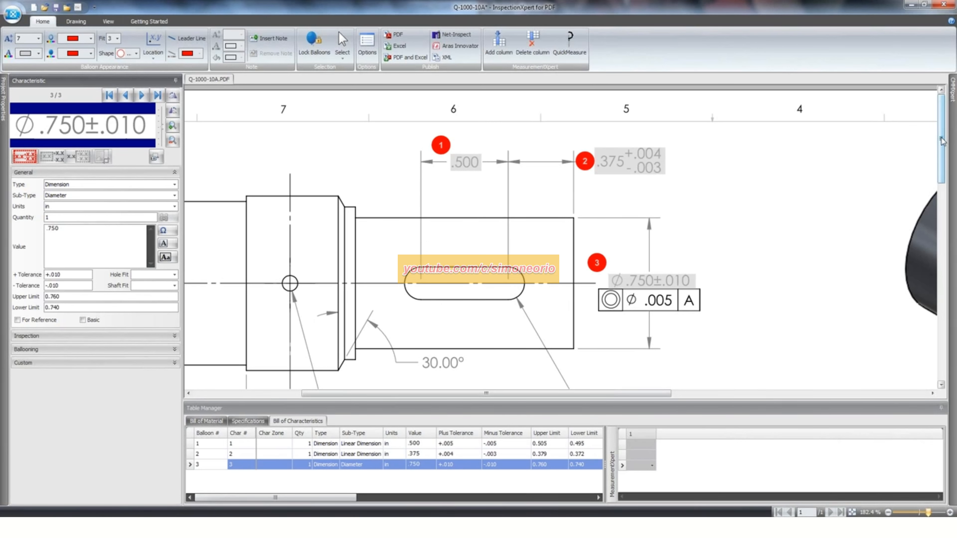
- Extract the slot's Ø.188 dimension and the 30.00° chamfer angle as ballooned characteristics
left_click_drag(942, 141, 942, 190)
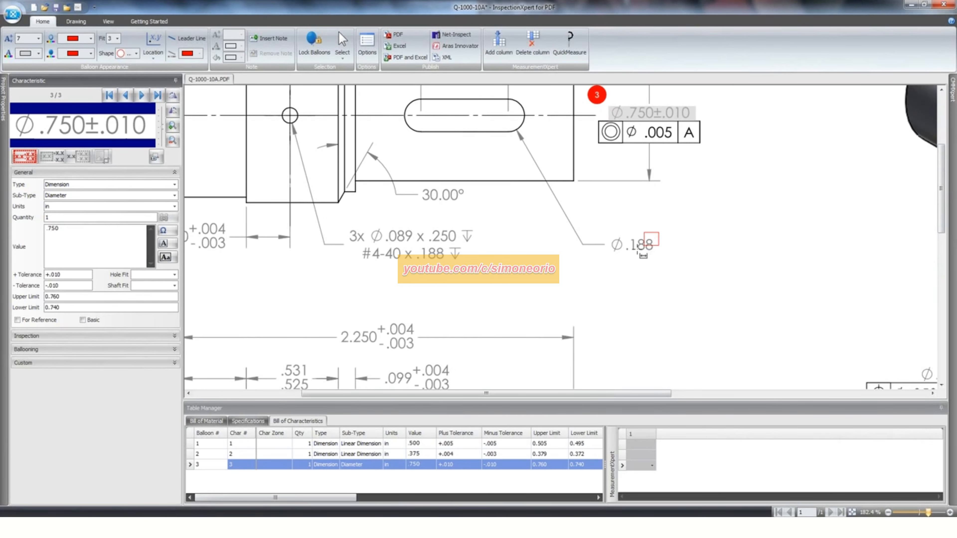
left_click_drag(641, 251, 607, 259)
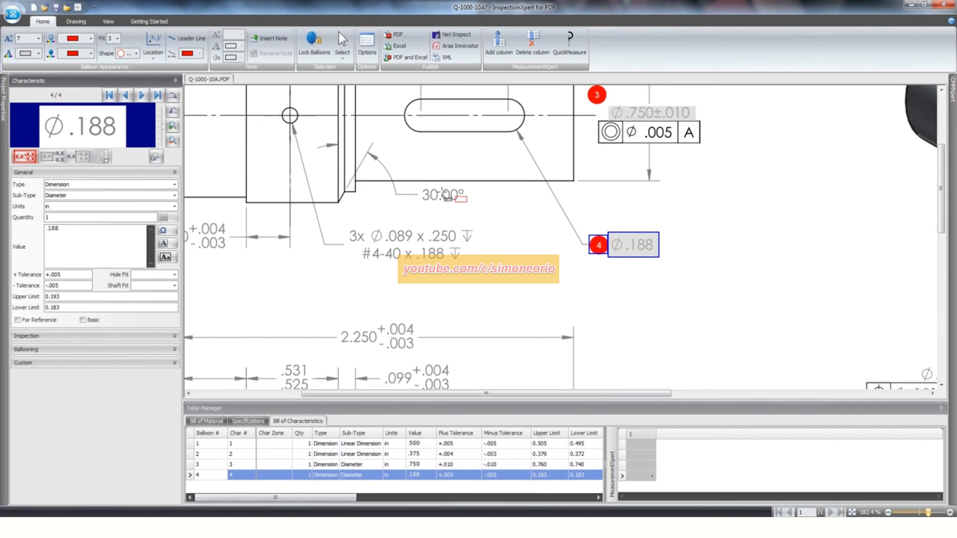
left_click_drag(443, 193, 422, 186)
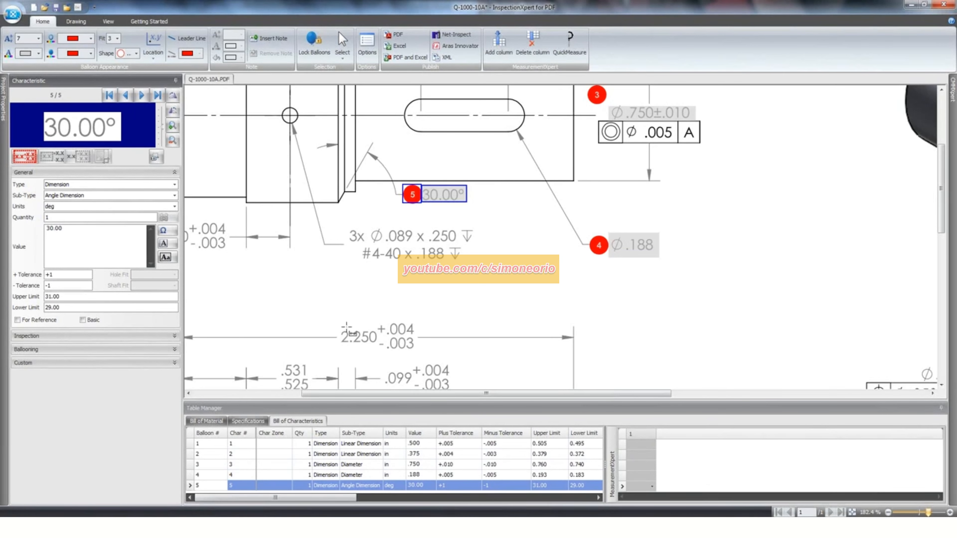
- Extract the .250 +.004/-.003 hole location dimension as a ballooned characteristic and correct its value to .250
left_click_drag(398, 393, 325, 394)
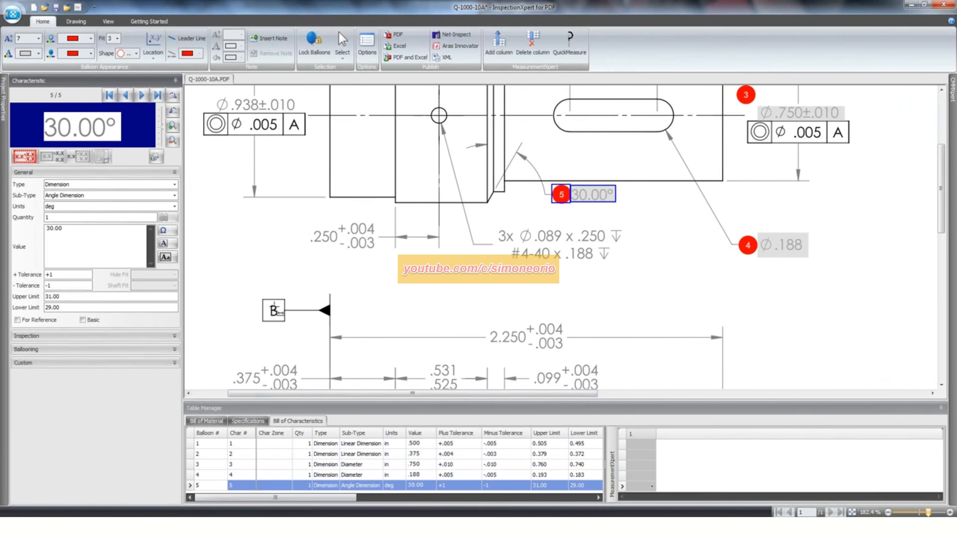
left_click_drag(378, 220, 301, 264)
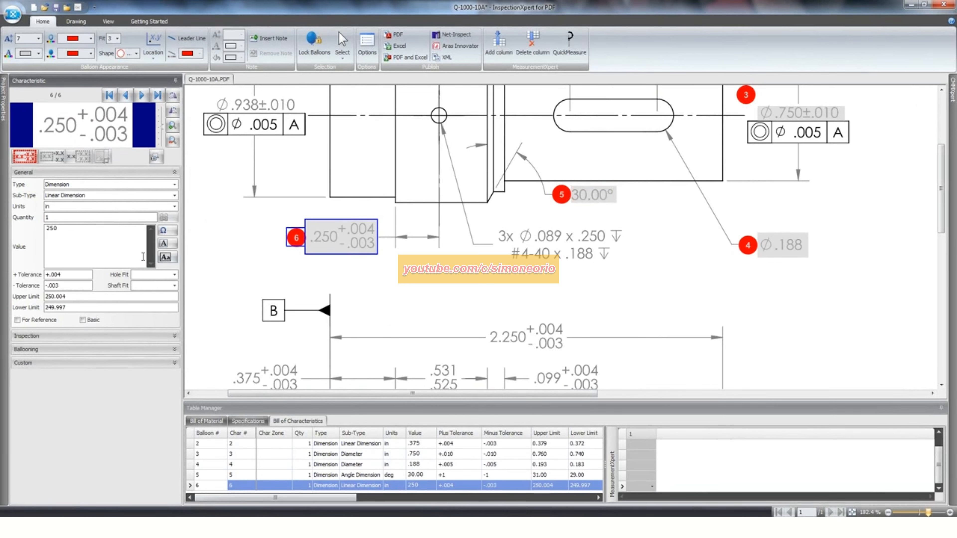
left_click(48, 229)
type(".")
left_click(240, 264)
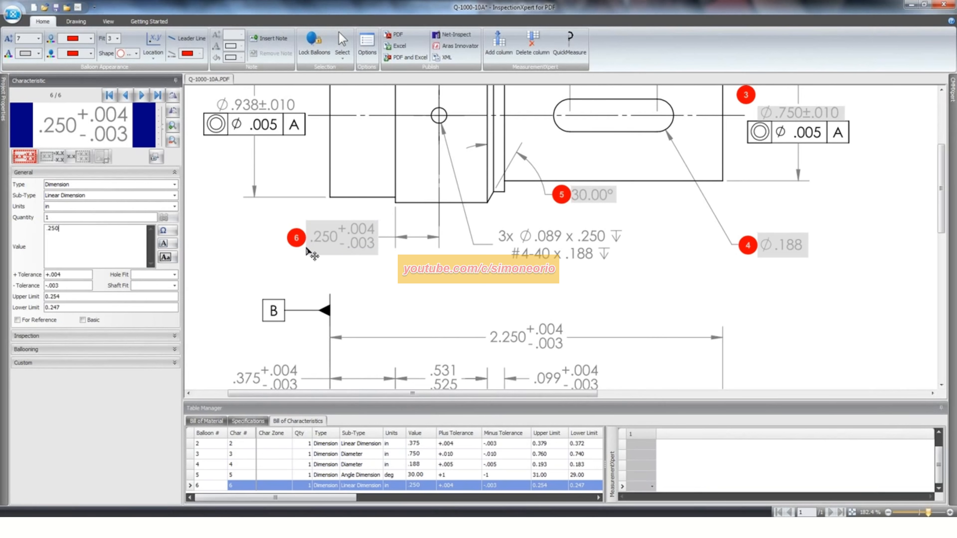
- Extract the Ø.938±.010 diameter as a dimension and the control frame beneath it as a geometric tolerance
left_click_drag(942, 190, 942, 150)
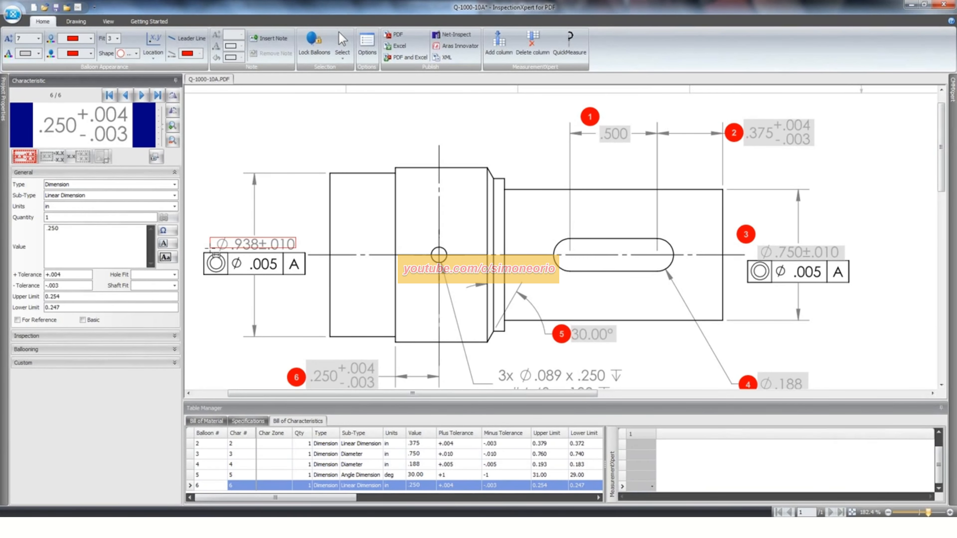
left_click(219, 246)
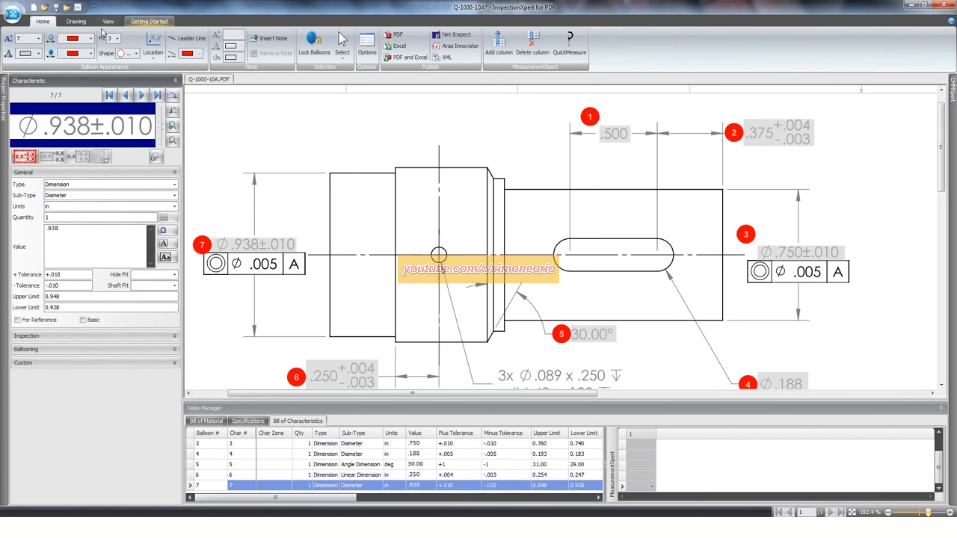
right_click(284, 121)
mouse_move(313, 127)
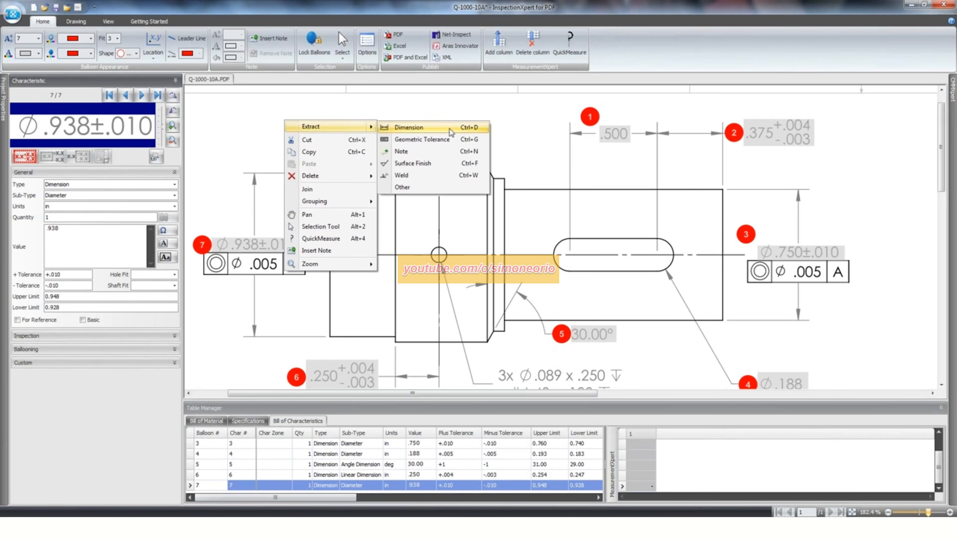
left_click(435, 142)
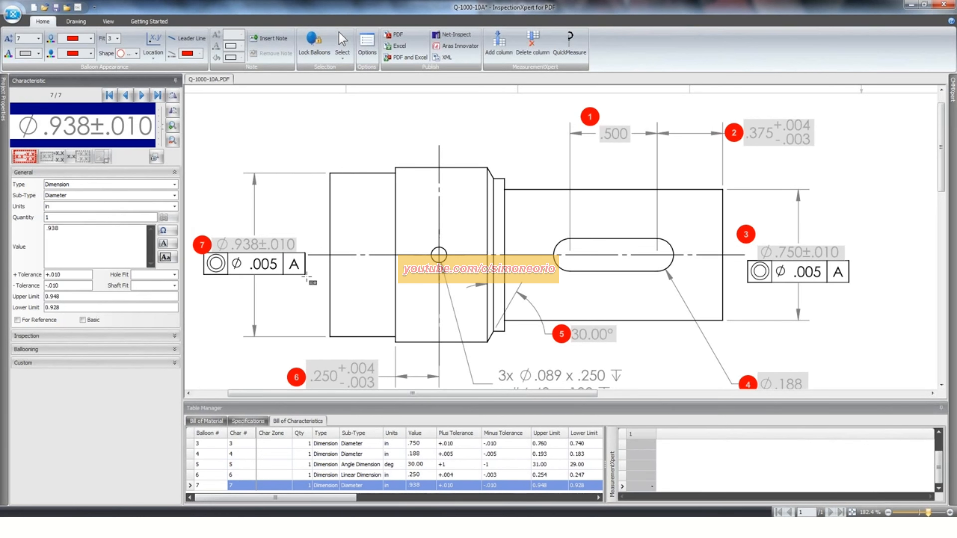
left_click_drag(306, 277, 203, 253)
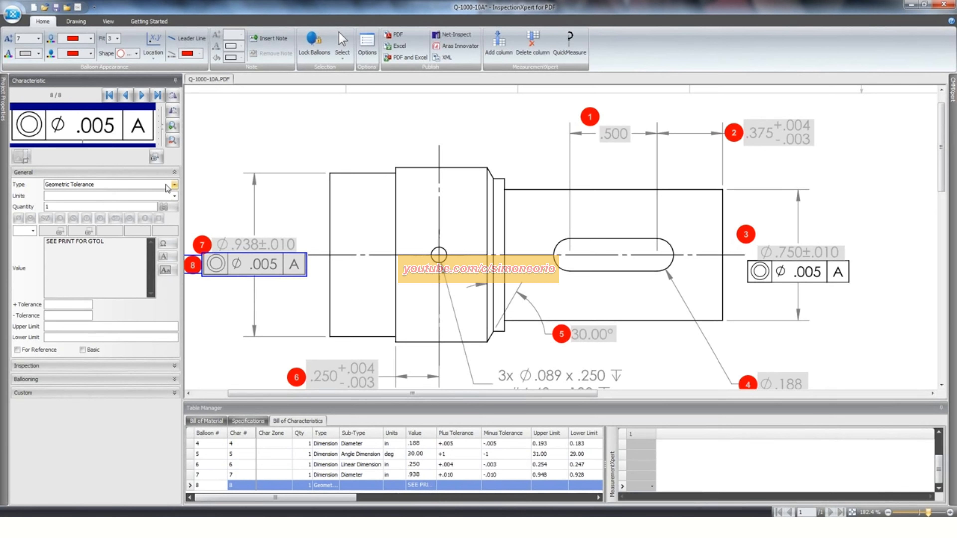
- Set the geometric tolerance's type to Concentricity and its tolerance value to .005
left_click(33, 231)
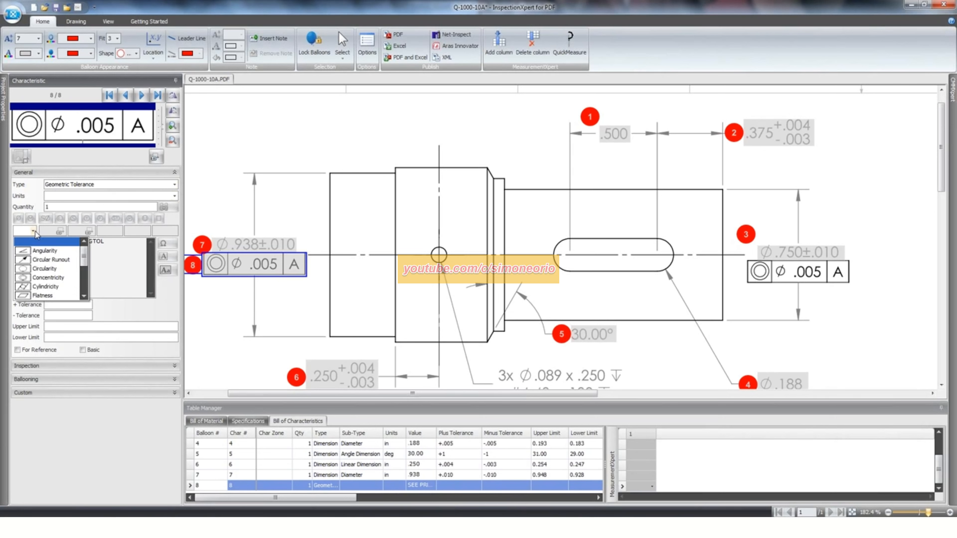
left_click(46, 278)
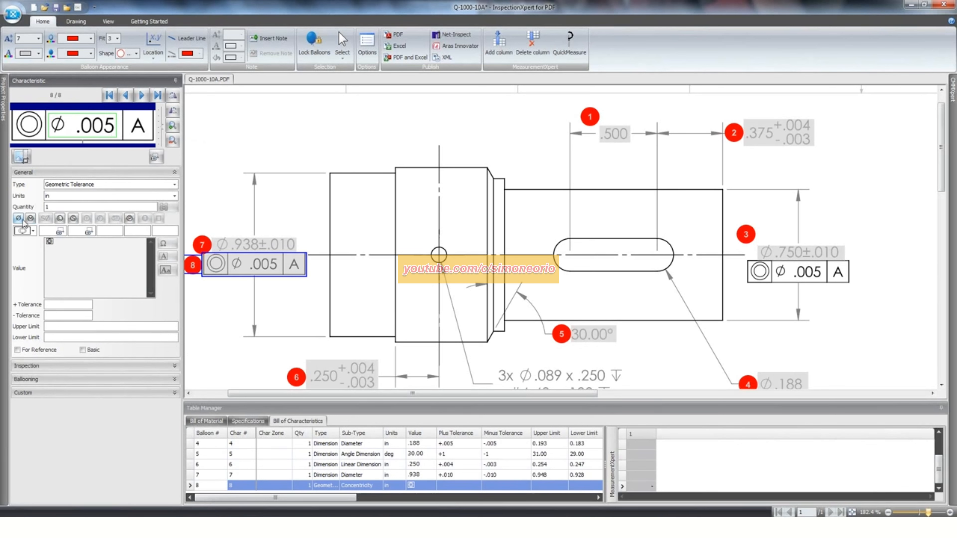
left_click(60, 231)
left_click(57, 230)
type(".005")
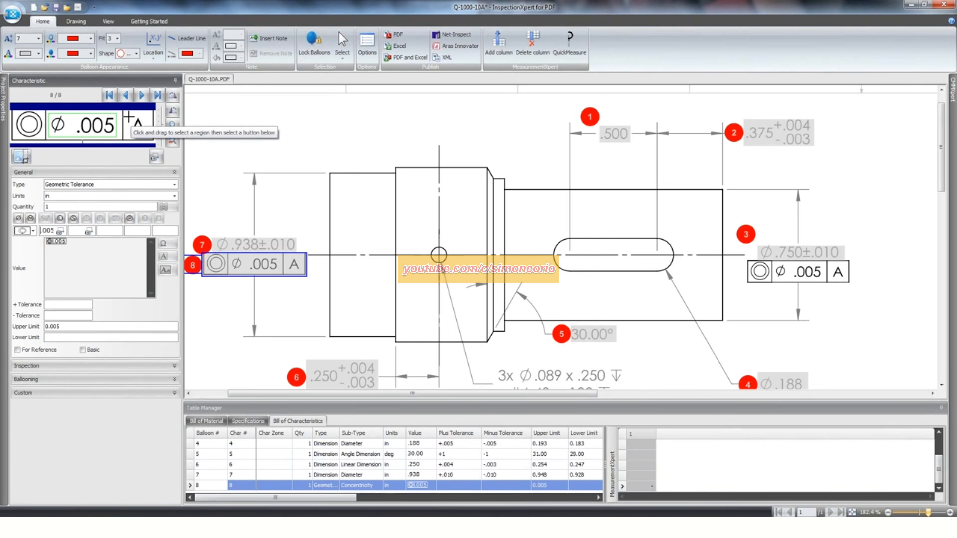
- Capture the datum letter from the control frame image and set A as the concentricity tolerance's datum reference
left_click_drag(128, 117, 144, 133)
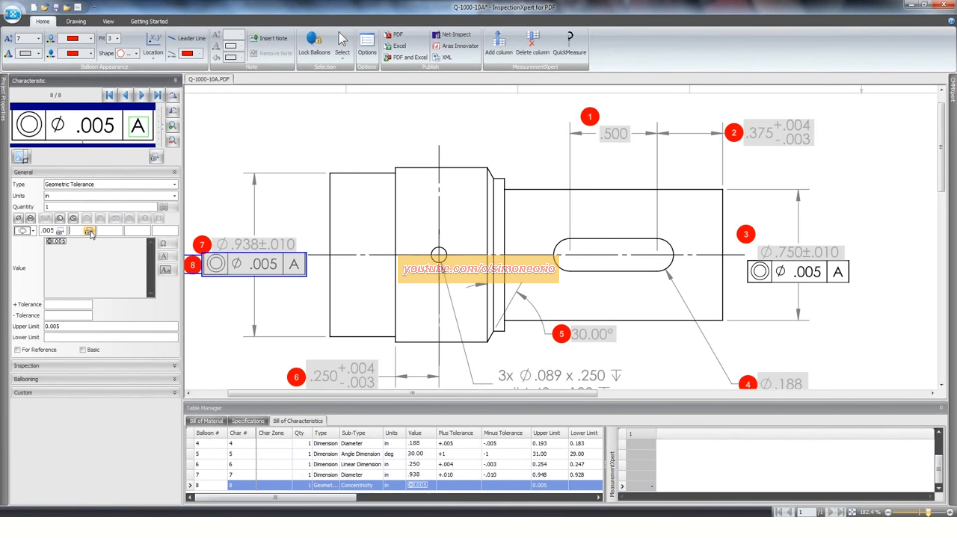
left_click_drag(128, 112, 148, 135)
left_click_drag(125, 114, 149, 137)
left_click(89, 231)
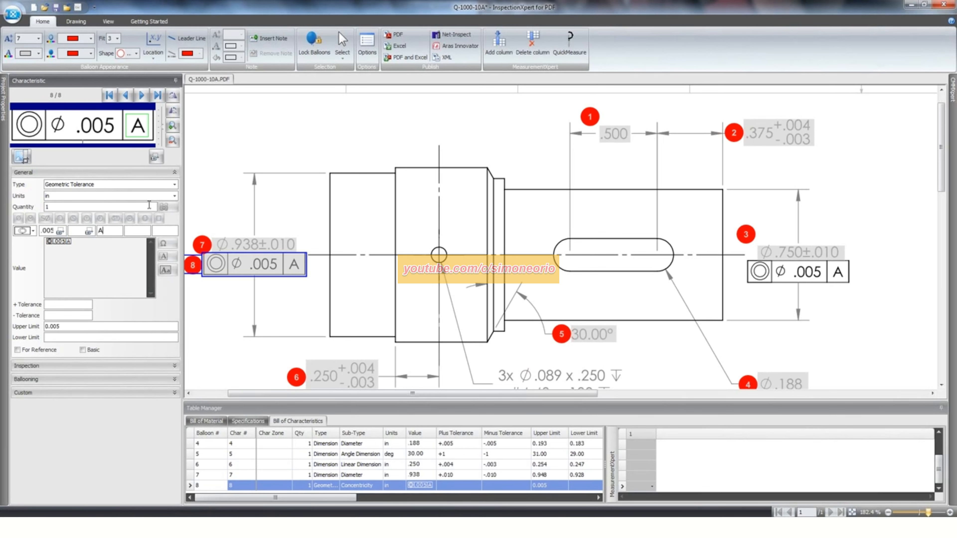
left_click(65, 326)
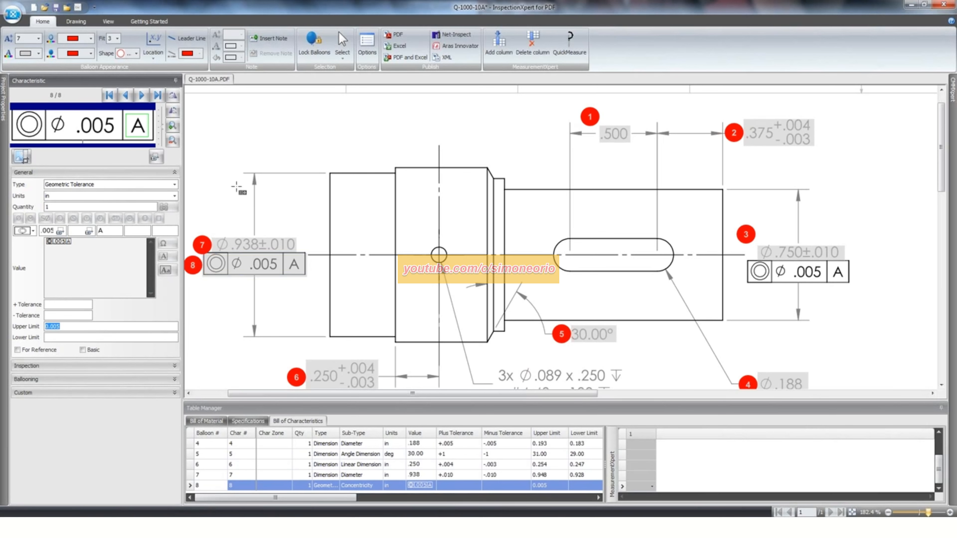
- Enlarge the Table Manager to show more characteristics and expand the characteristic's Inspection section
left_click(452, 405)
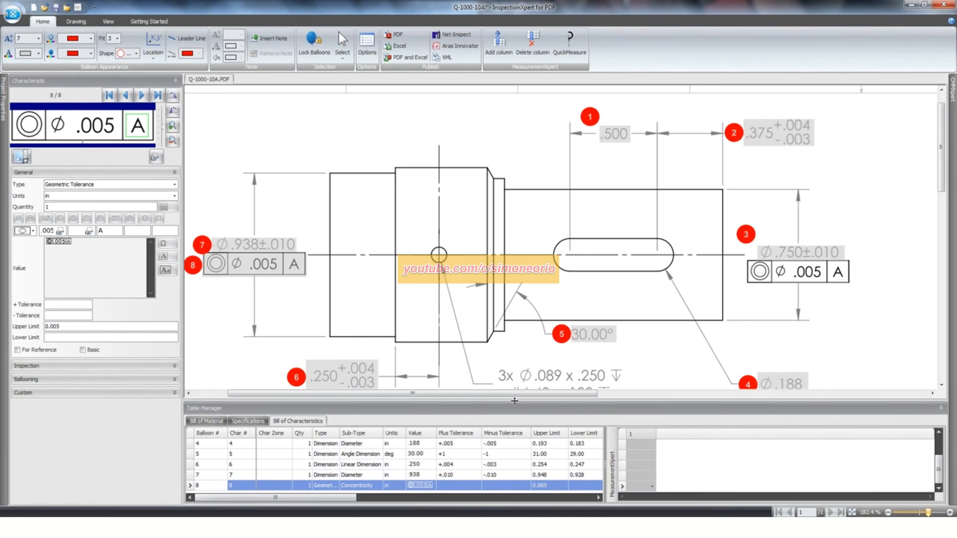
left_click_drag(515, 401, 516, 330)
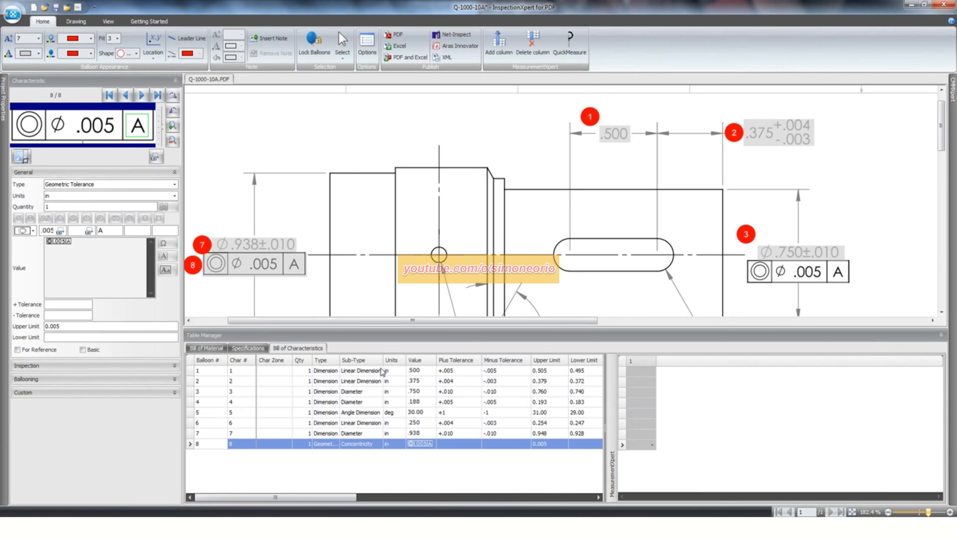
left_click(61, 368)
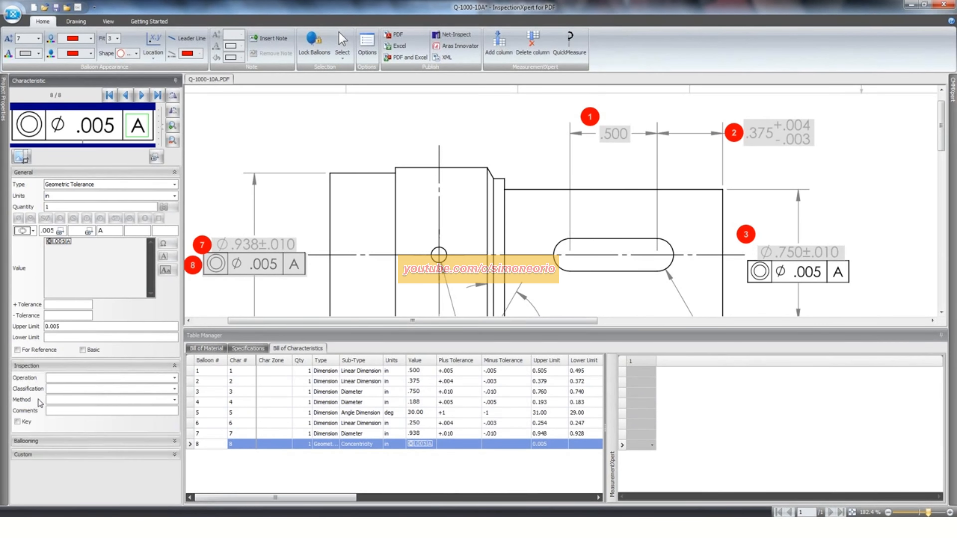
- Sort the Bill of Characteristics by Sub-Type and select the three Linear Dimension rows, balloons 1, 2 and 6
left_click(354, 372)
left_click(361, 382, "ctrl")
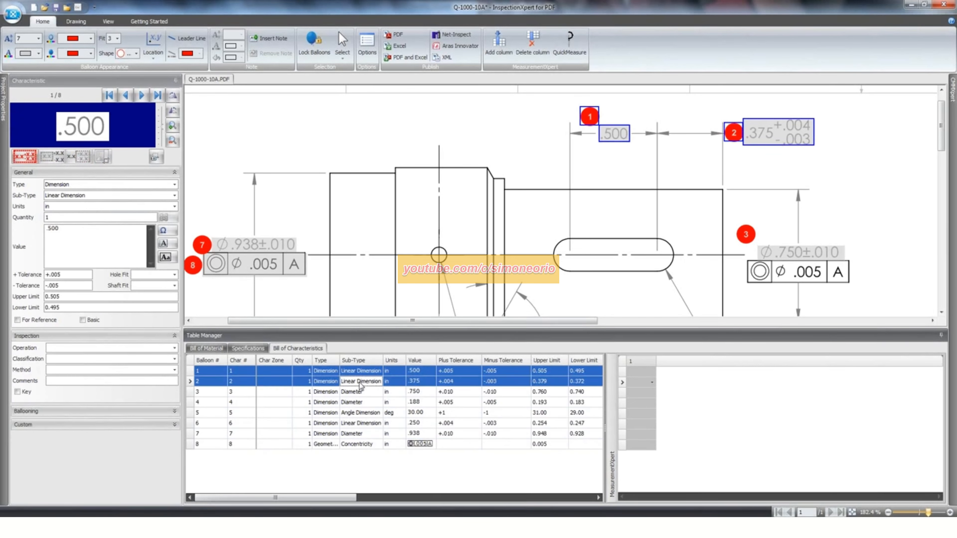
left_click(372, 360)
left_click(303, 444)
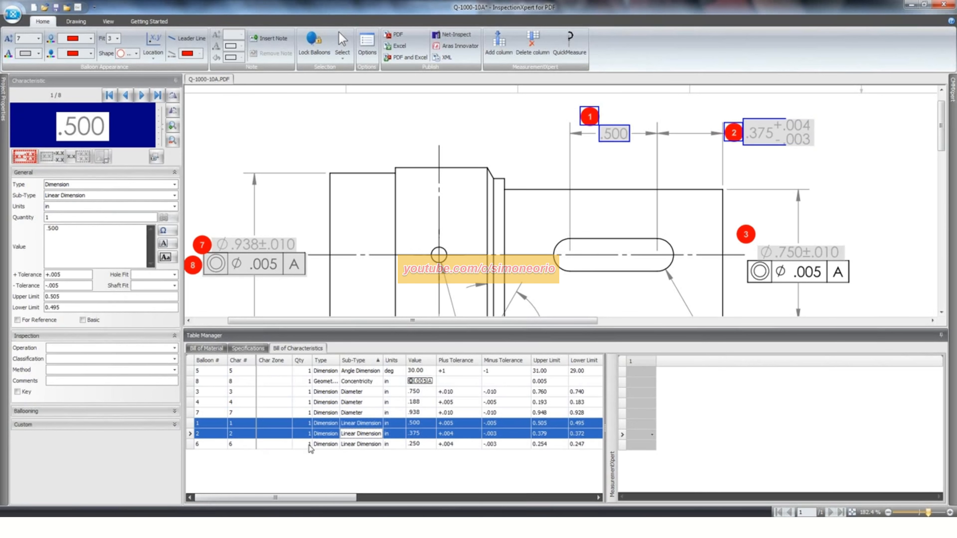
left_click_drag(299, 423, 278, 445)
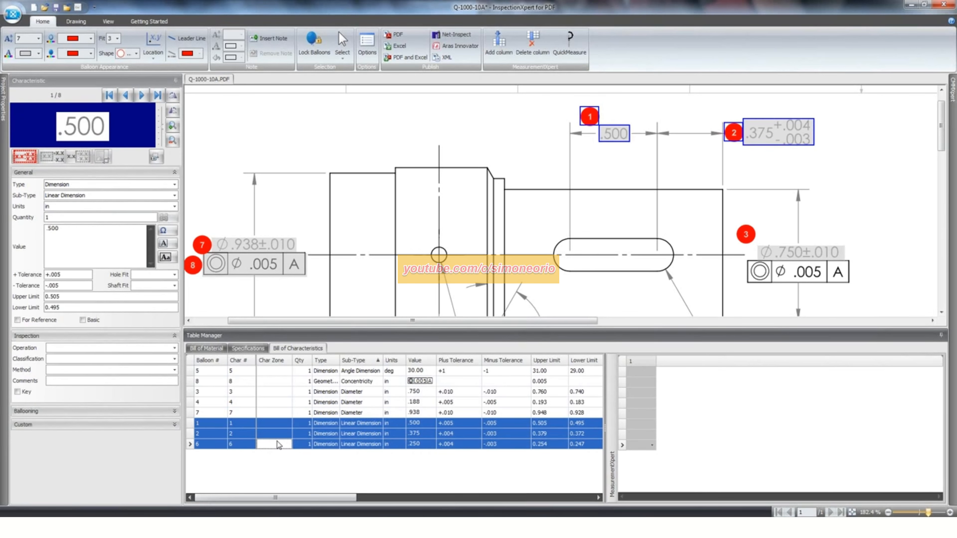
- Set the inspection method of the three selected linear dimensions to Digital Calipers
left_click(84, 370)
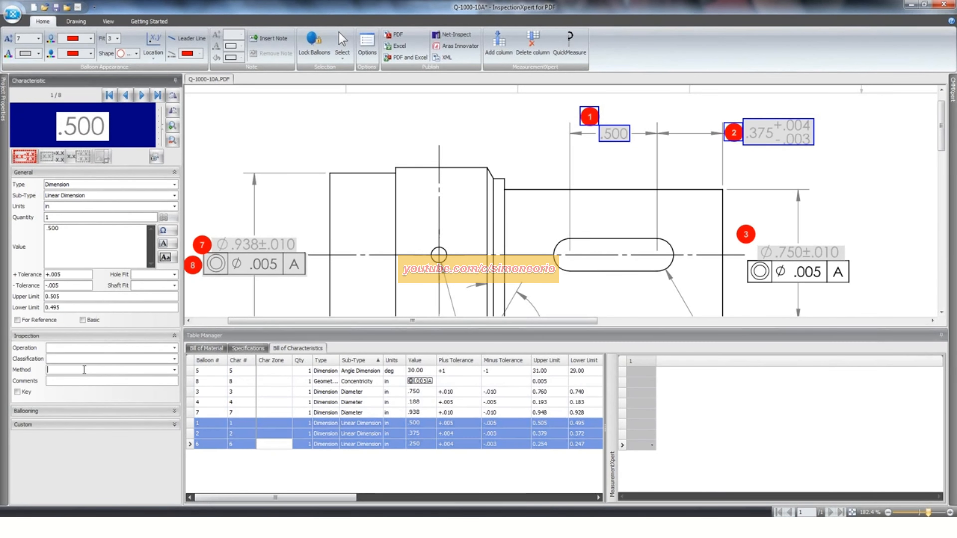
left_click(174, 370)
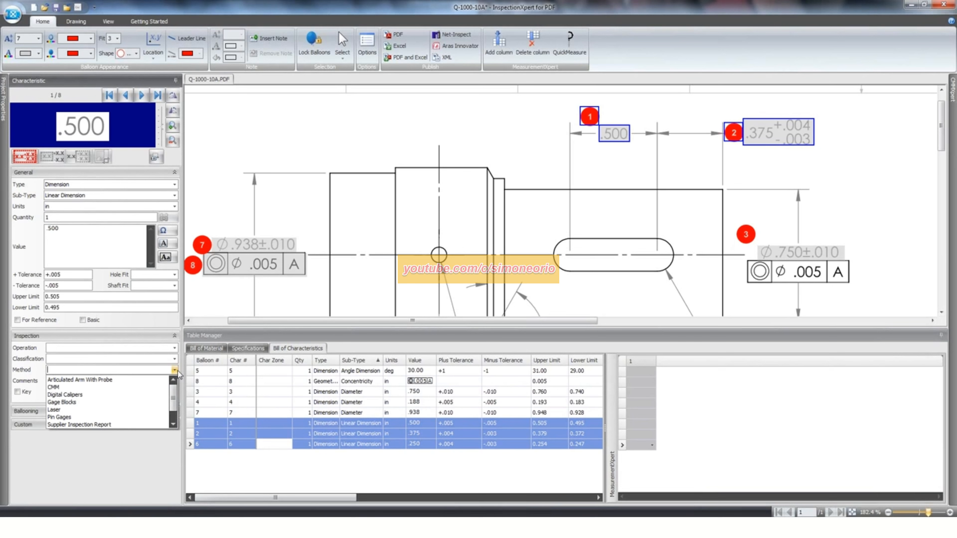
left_click(86, 395)
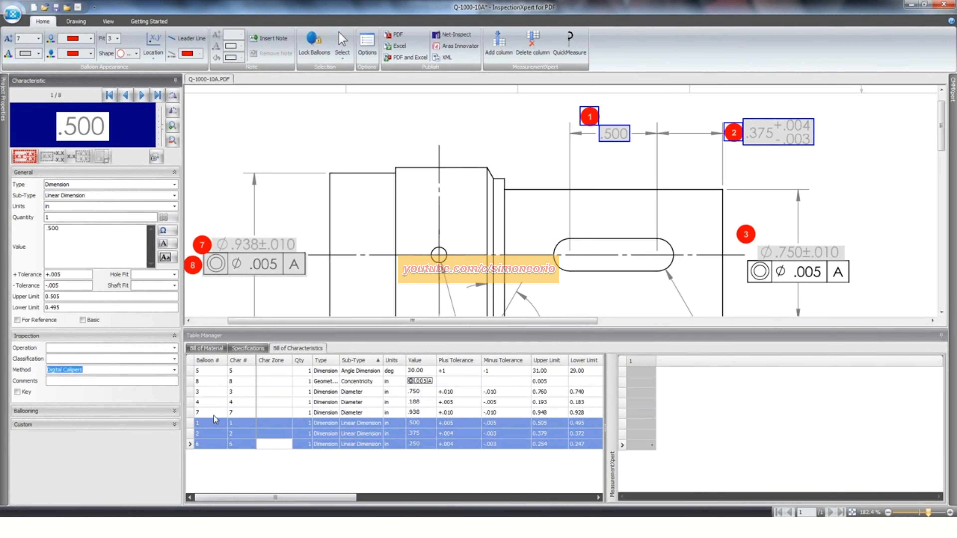
- Select the three Diameter characteristics, balloons 3, 4 and 7, and set their inspection method to Gage Blocks
left_click(333, 412)
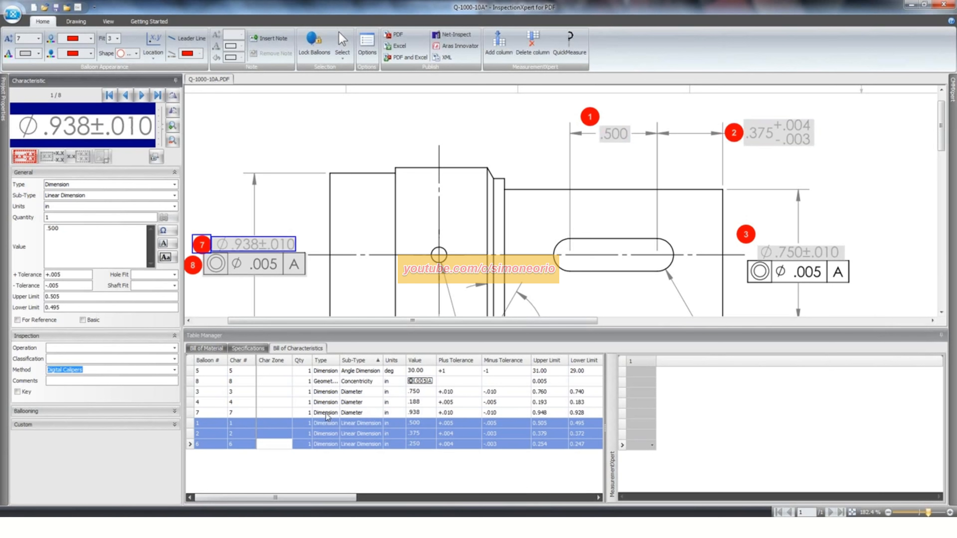
left_click(326, 392, "shift")
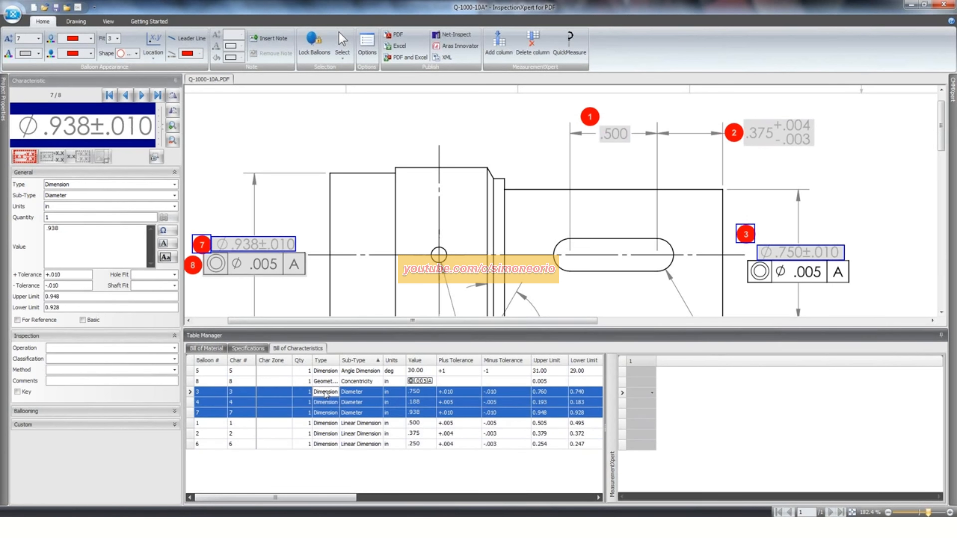
left_click(174, 370)
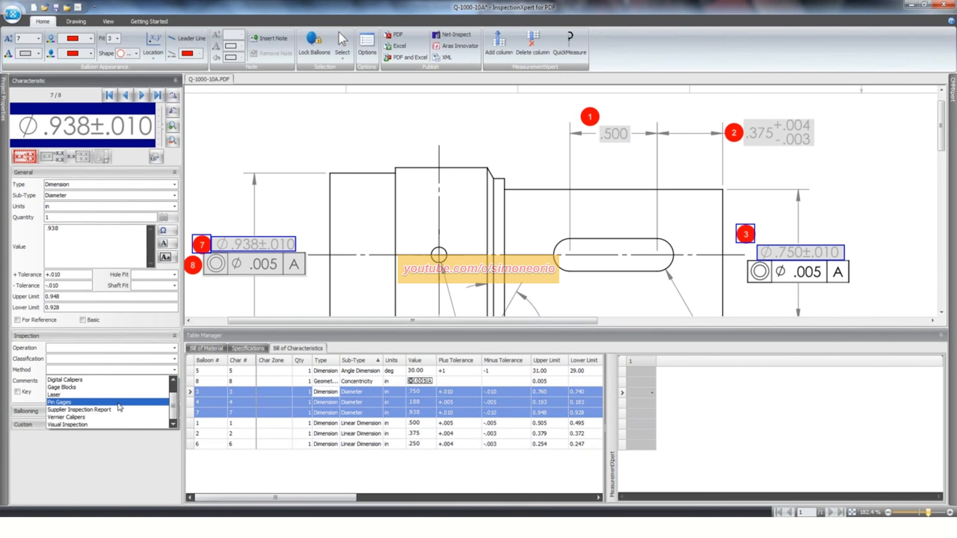
left_click(86, 388)
left_click(265, 406)
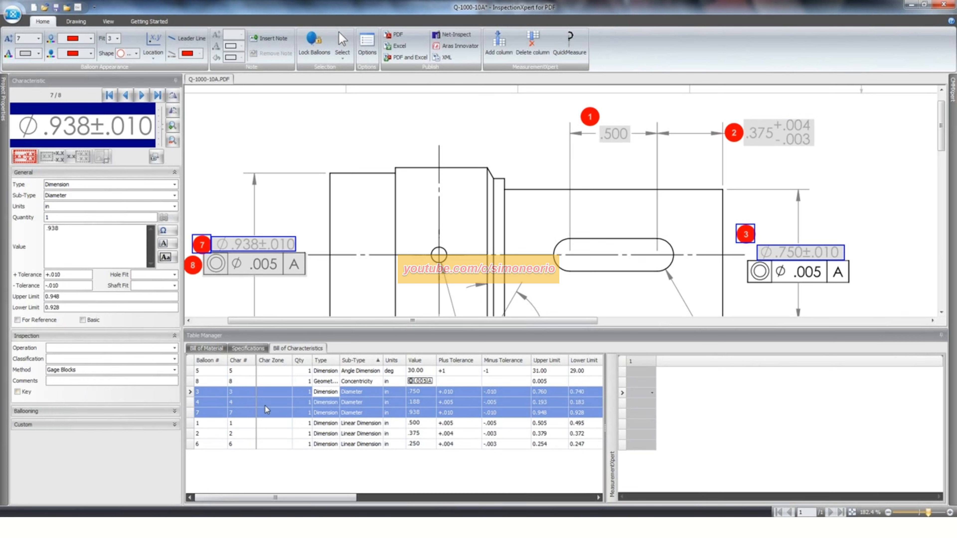
- Select the Angle Dimension and Concentricity characteristics, balloons 5 and 8, and set their inspection method to Pin Gages
left_click(283, 372)
left_click(274, 383, "shift")
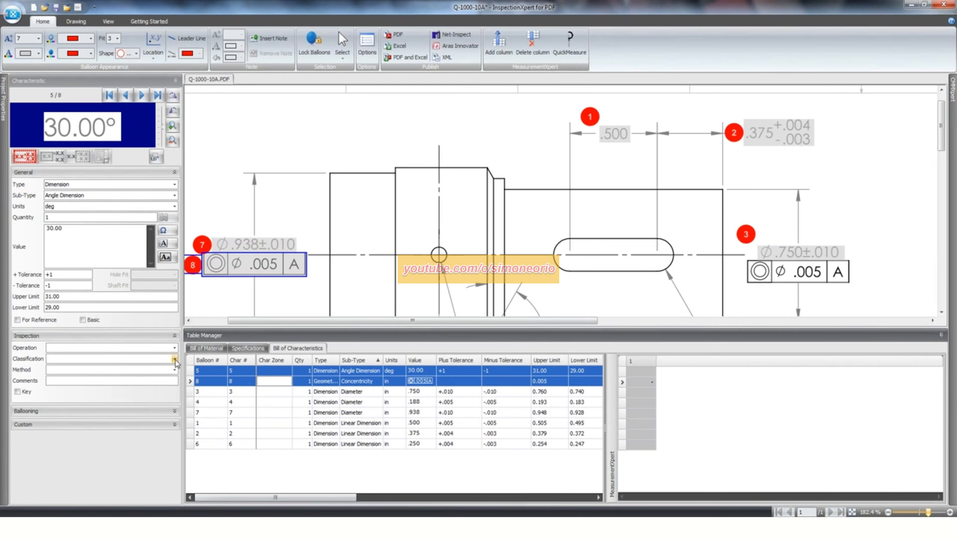
left_click(175, 370)
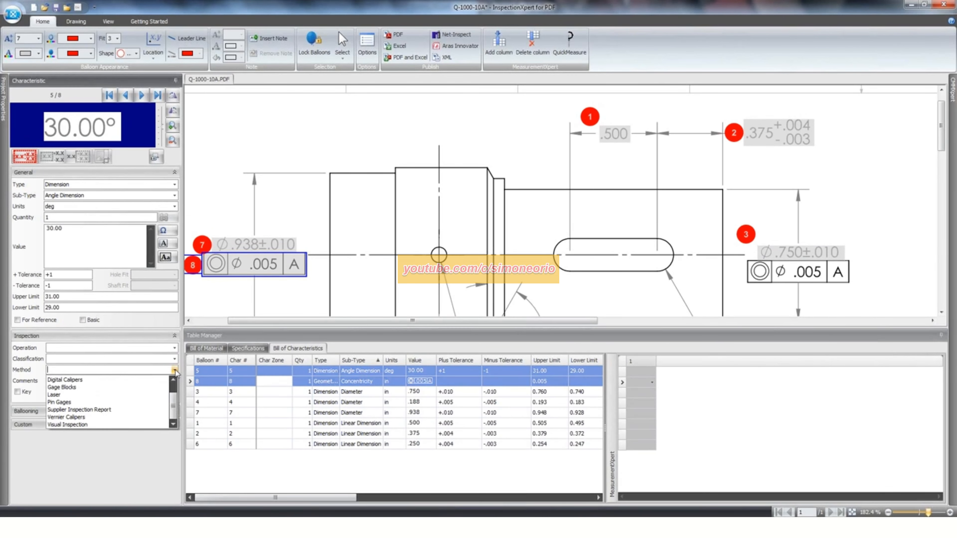
left_click(94, 404)
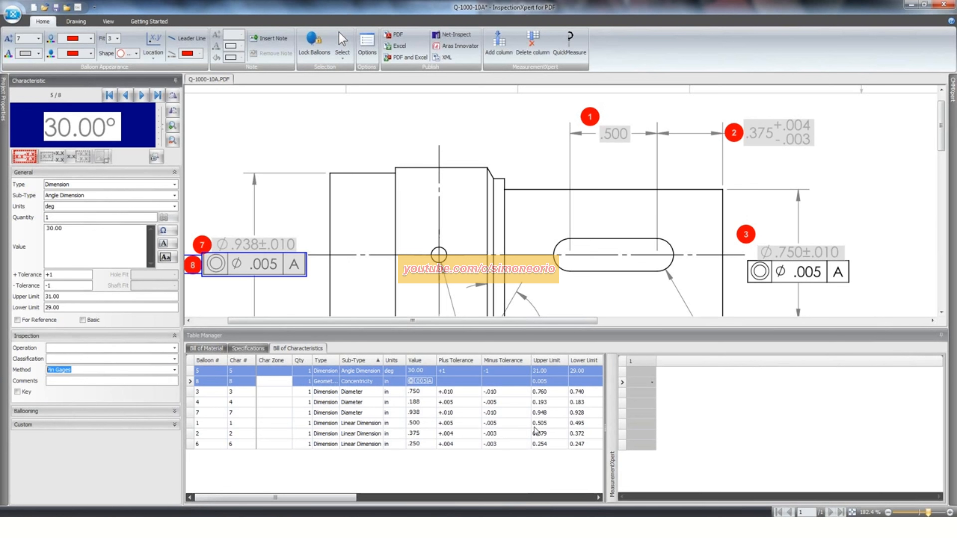
left_click(440, 468)
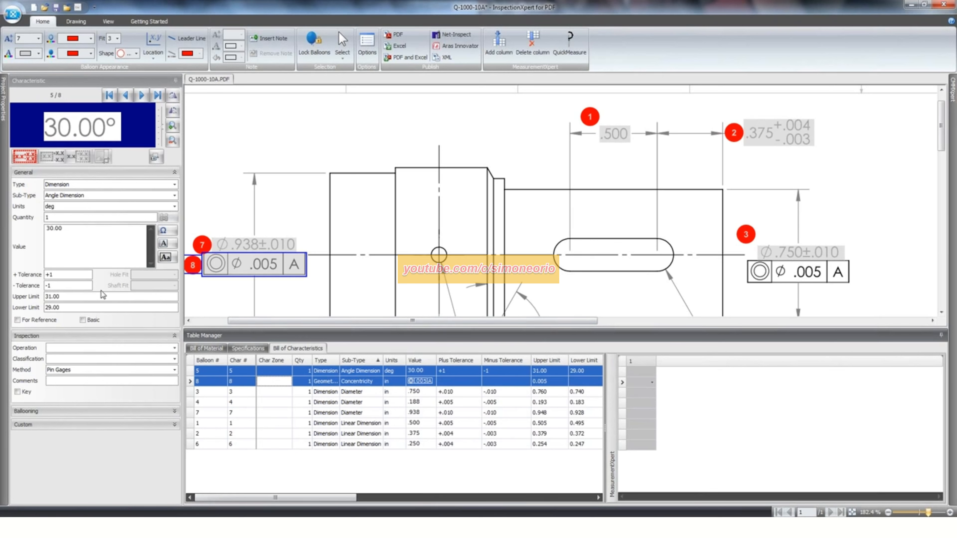
- Look over the ballooning settings of the selected characteristics, including shape, colors and position, and return to the inspection fields
left_click(66, 412)
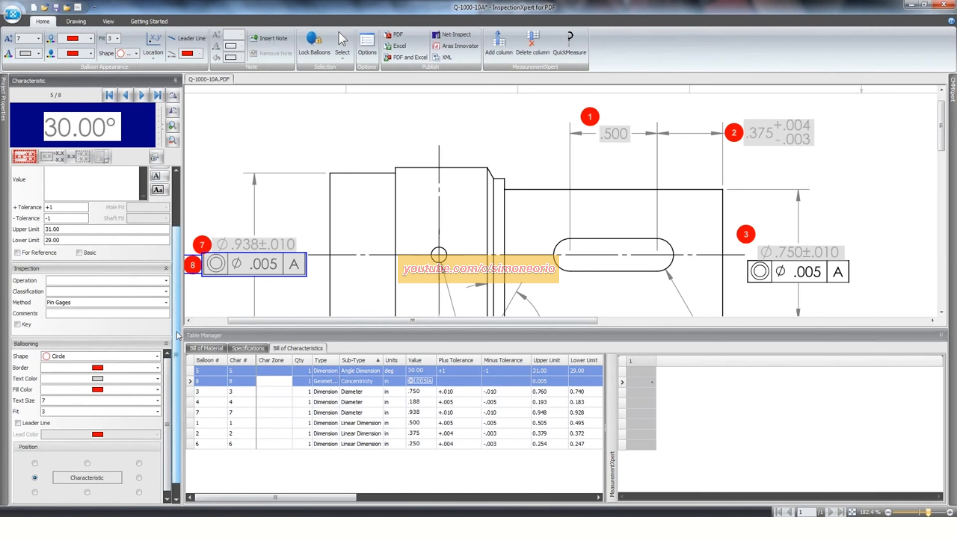
scroll(113, 351, "down", 1)
left_click(100, 331)
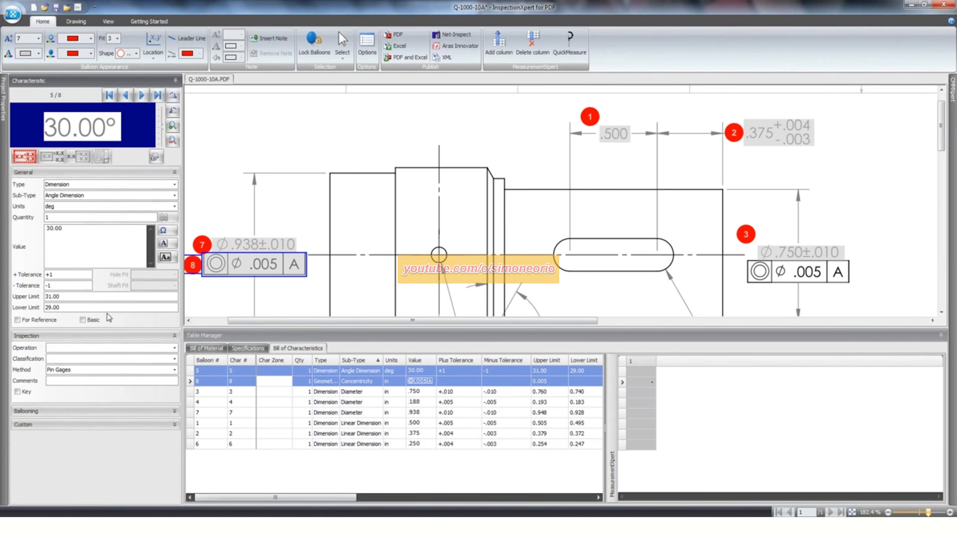
left_click(81, 335)
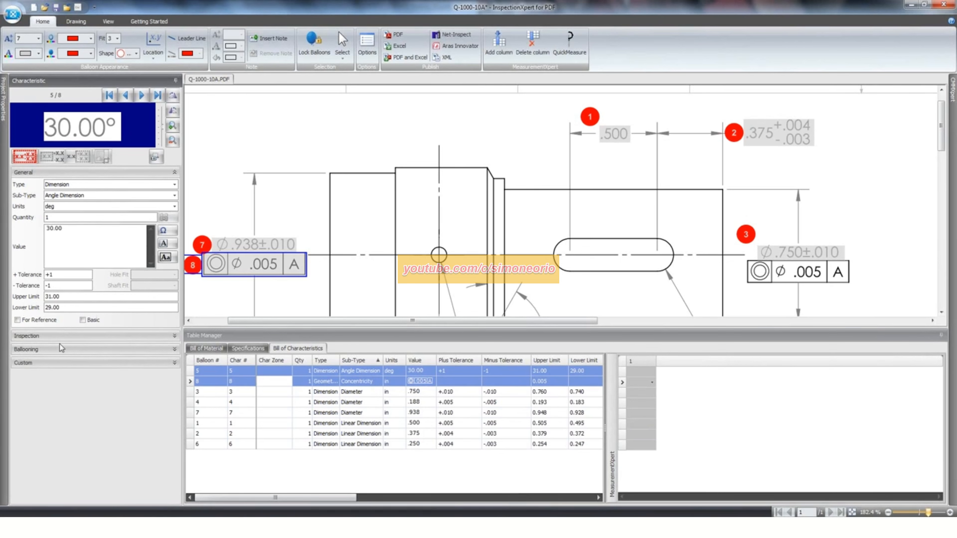
left_click(58, 337)
- Go through linear, diameter, angle and concentricity characteristics in the Bill of Characteristics and check the inspection method assigned to each
left_click(398, 443)
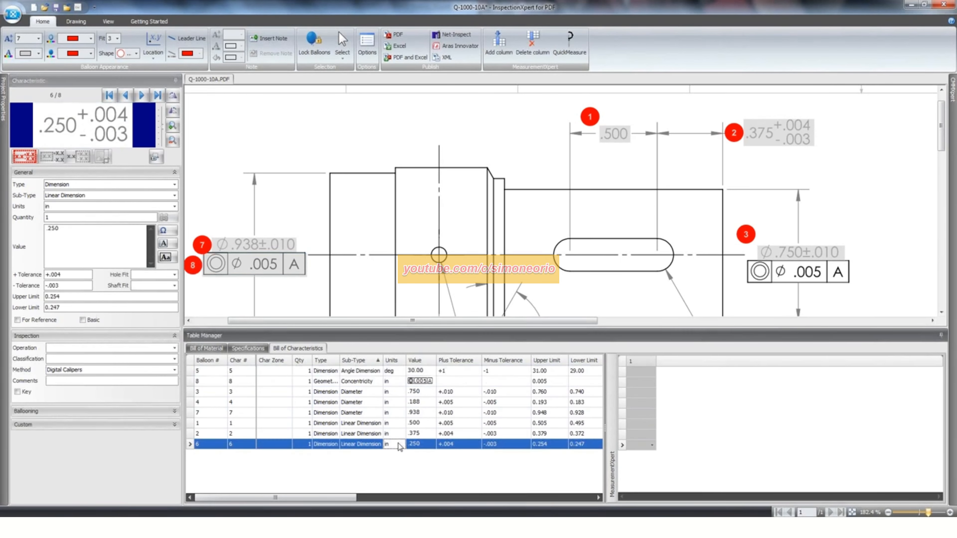
left_click(265, 392)
left_click(260, 382)
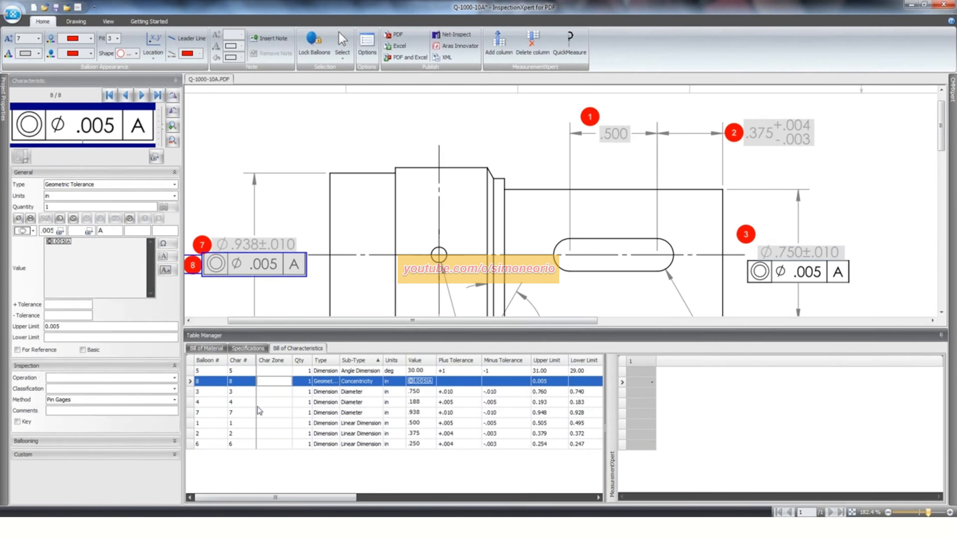
left_click(260, 412)
left_click(248, 444)
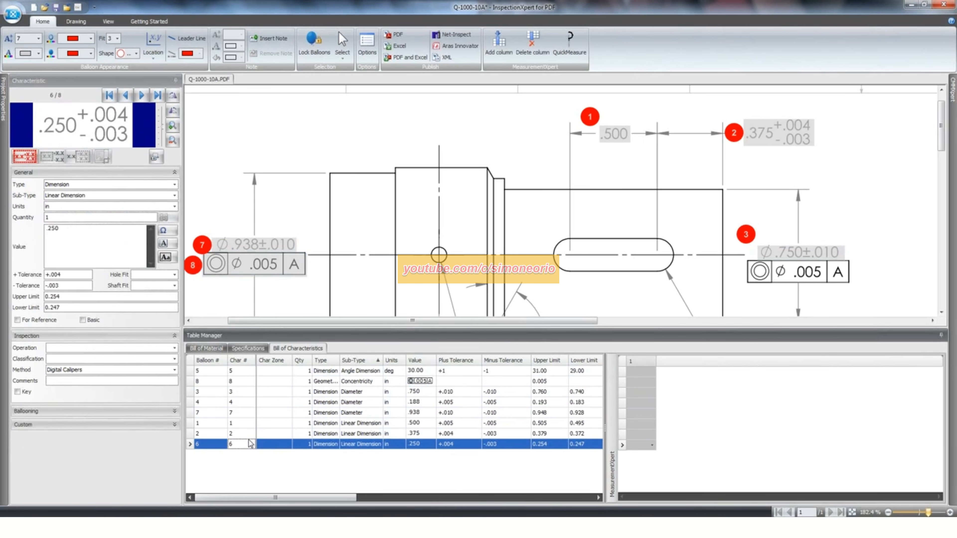
left_click(253, 423)
left_click(256, 393)
left_click(263, 371)
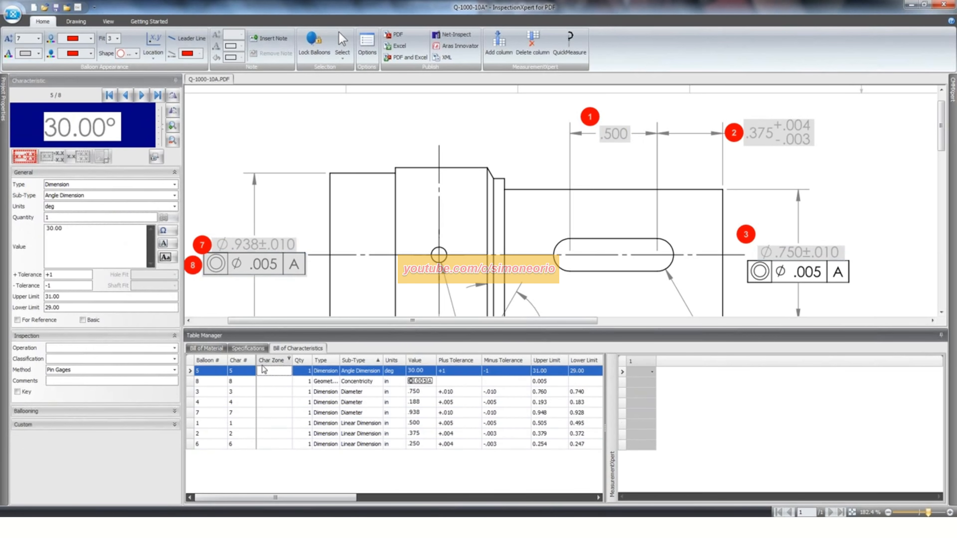
left_click(61, 378)
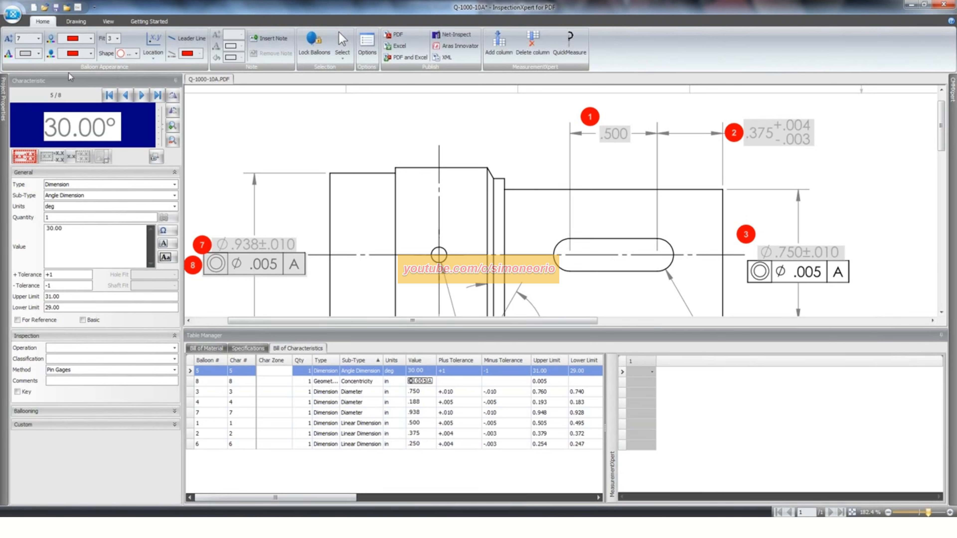
- Publish the ballooned drawing as a PDF named Q-1000-10B-ballooned and close the resulting document in Adobe Reader
left_click(398, 37)
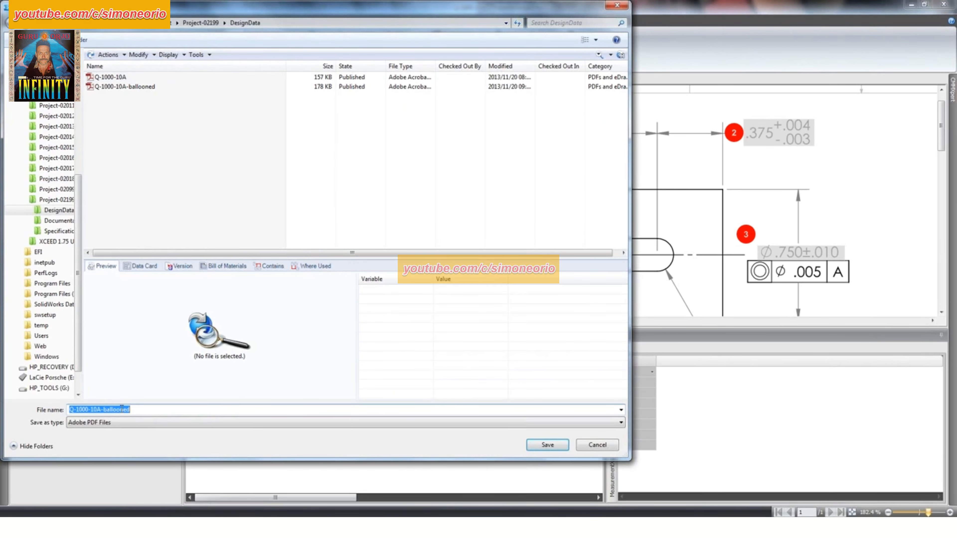
left_click(100, 410)
key("BackSpace")
type("B")
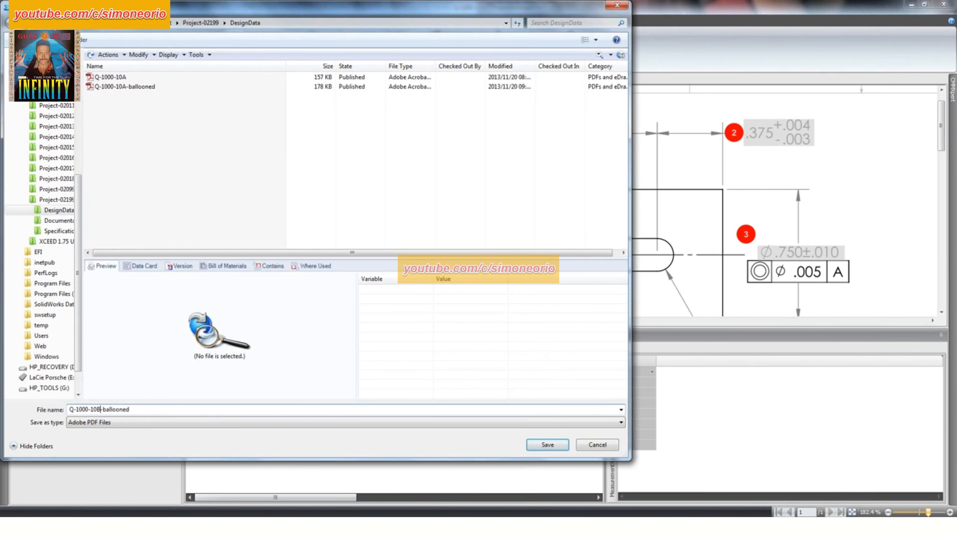
left_click(548, 446)
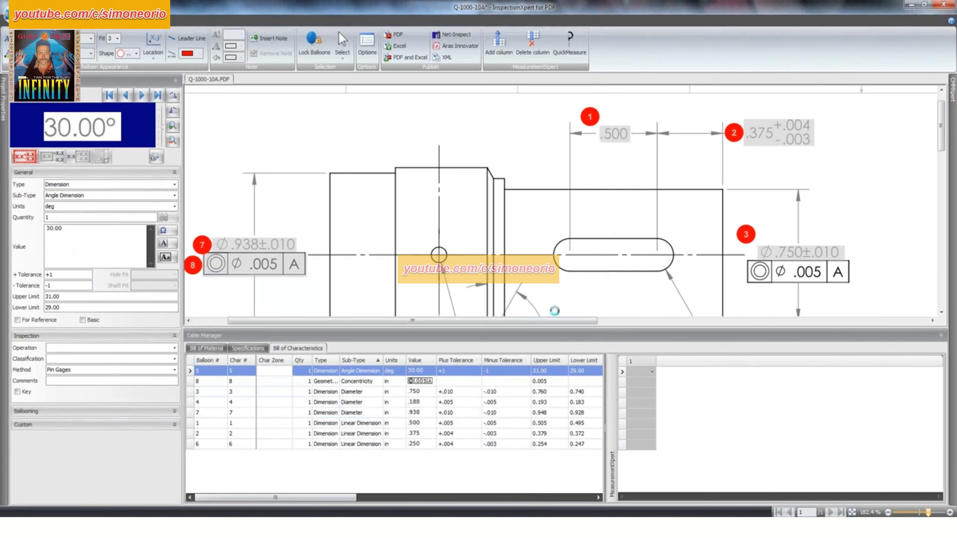
left_click(604, 5)
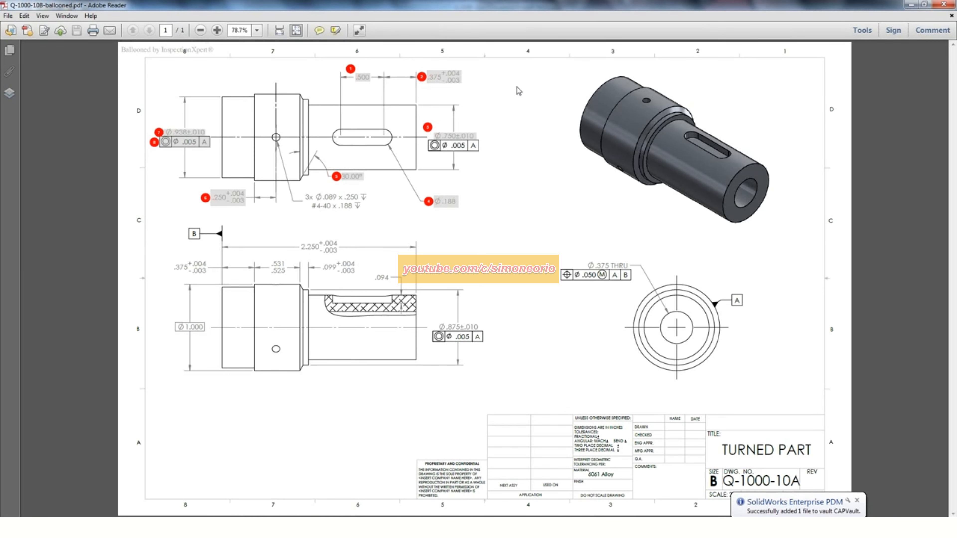
left_click(953, 4)
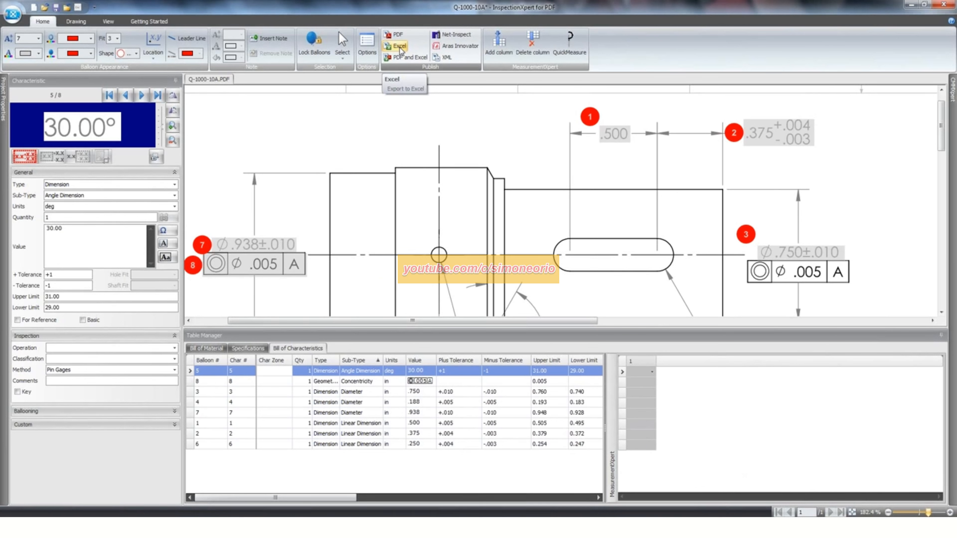
- Export the characteristics to Excel with the PPAP Results image-capture template, replacing the existing Q-1000-10A-FAIR.xlsx
left_click(399, 49)
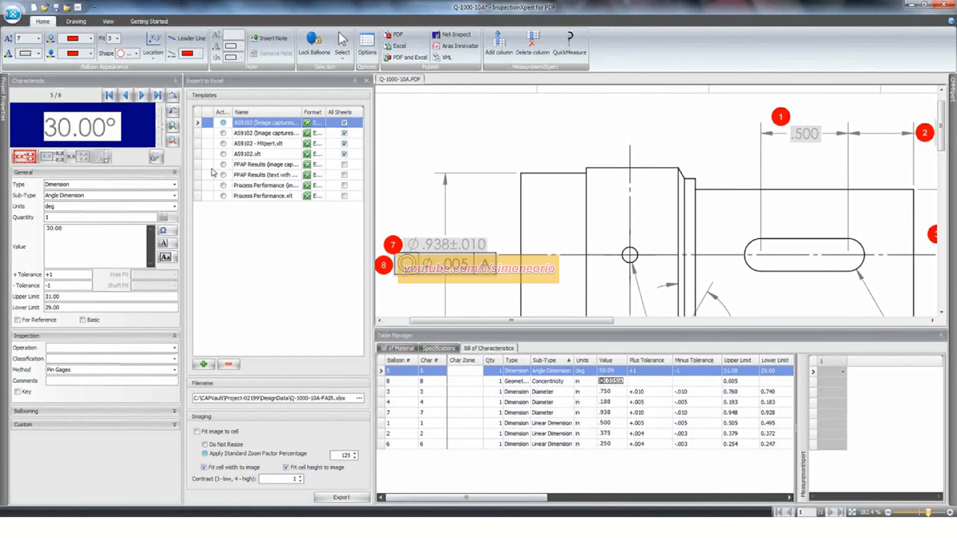
left_click(223, 165)
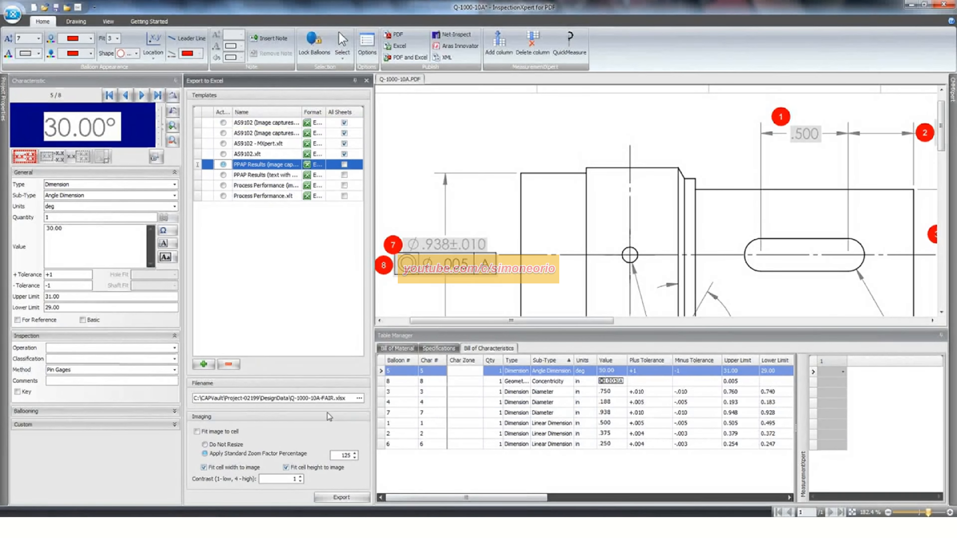
left_click(341, 497)
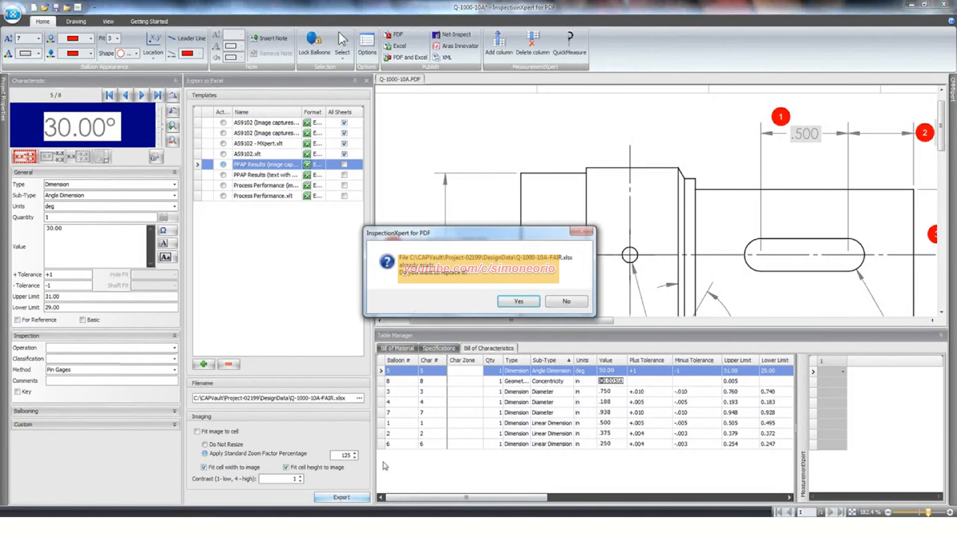
left_click(522, 302)
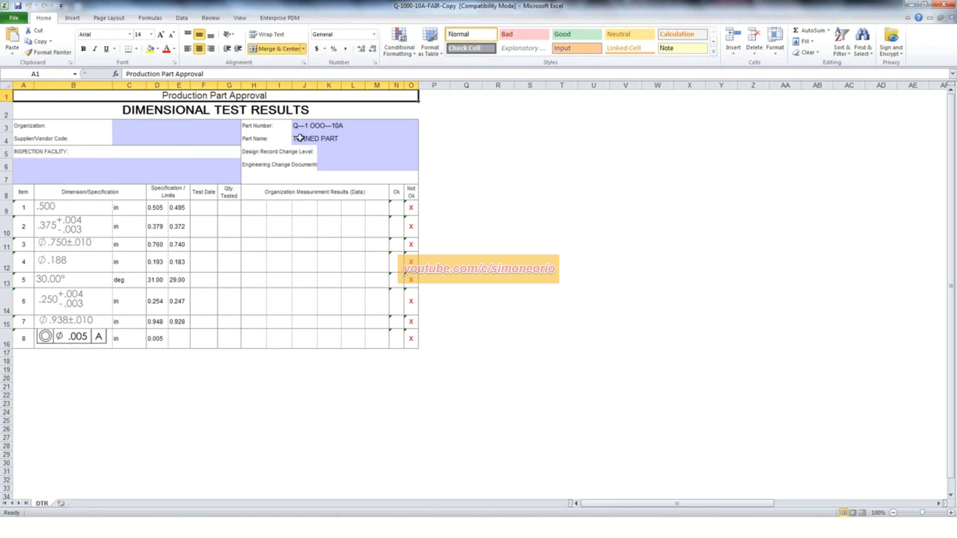
- Examine the part number, part name, test date and quantity tested cells in the Dimensional Test Results report
left_click(332, 125)
left_click(324, 139)
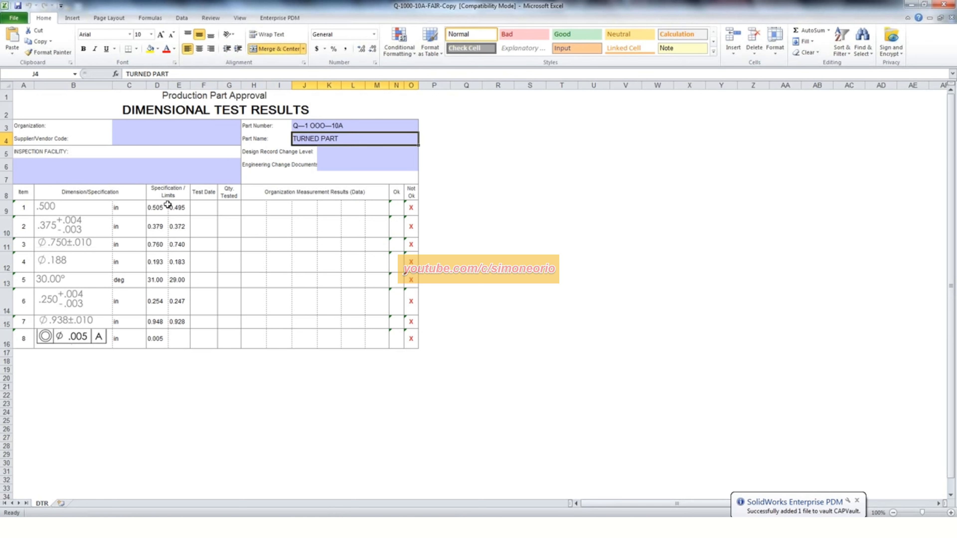
left_click(203, 208)
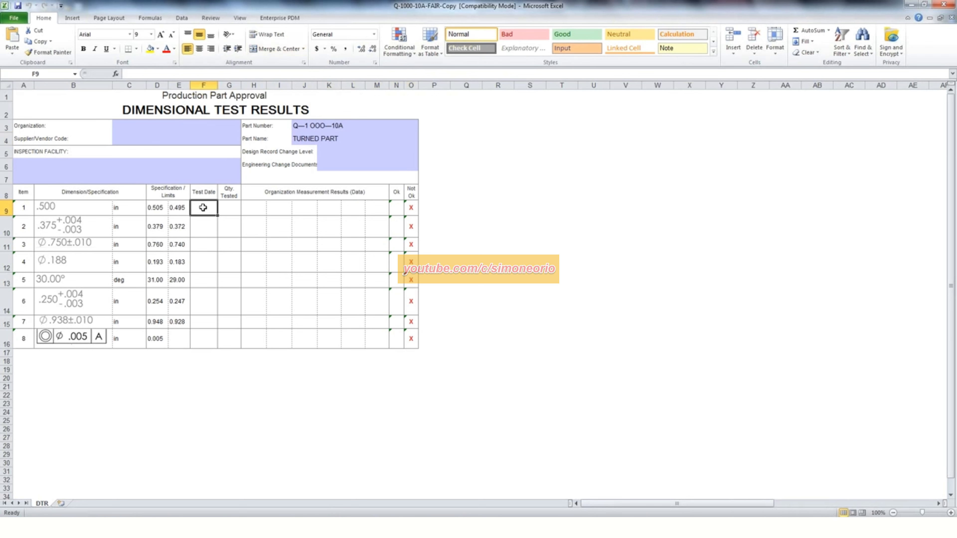
left_click(234, 206)
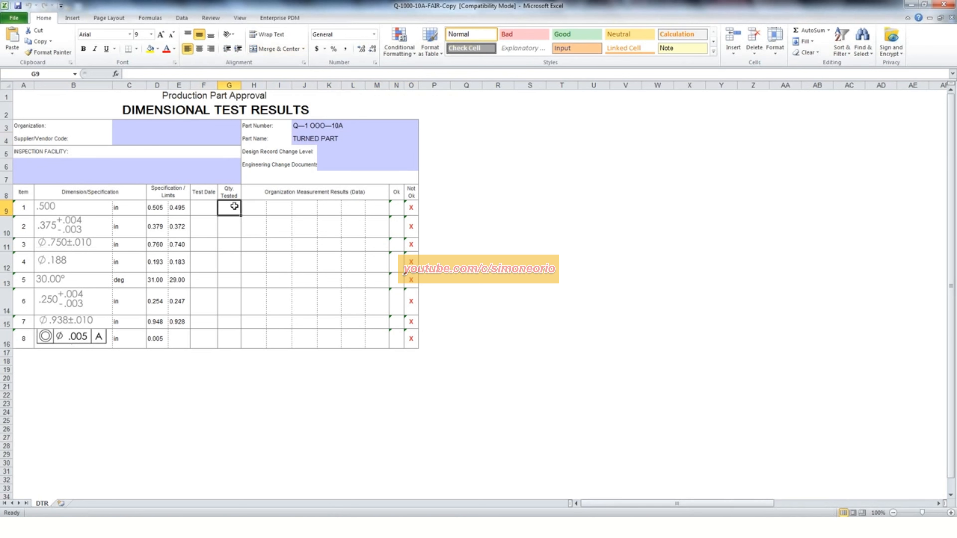
- Enter .501 as the first measurement result for item 1, the .500 dimension, in the Dimensional Test Results sheet
left_click(256, 207)
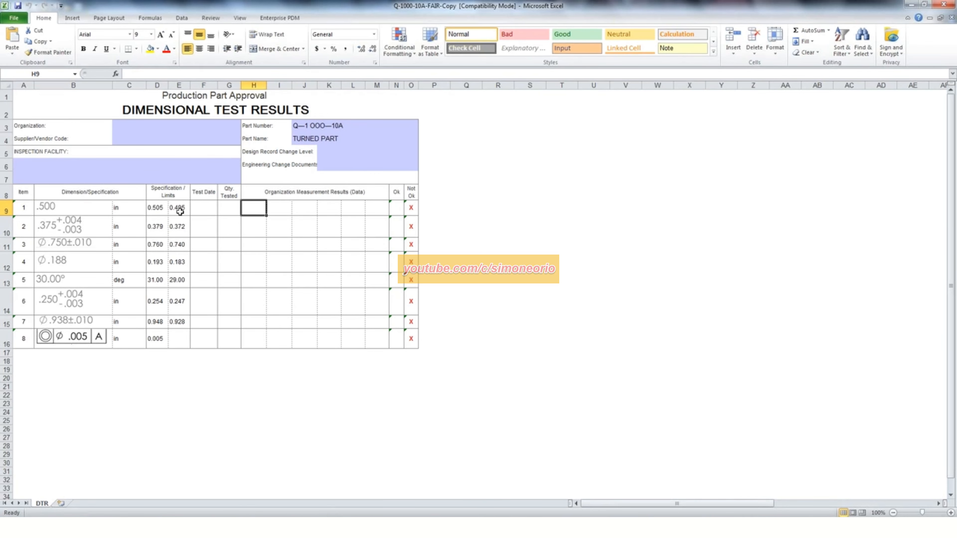
scroll(180, 210, "up", 2, "ctrl")
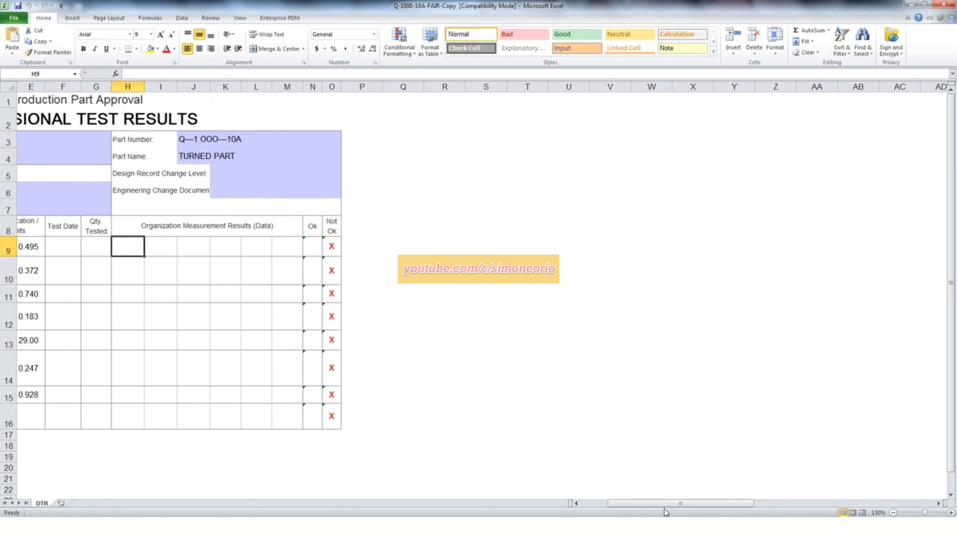
left_click_drag(666, 503, 640, 504)
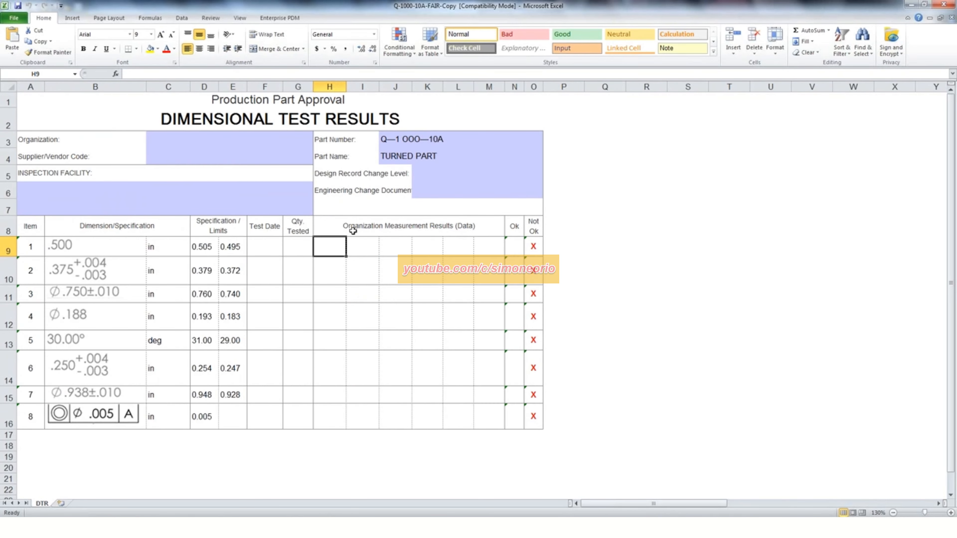
type(".501")
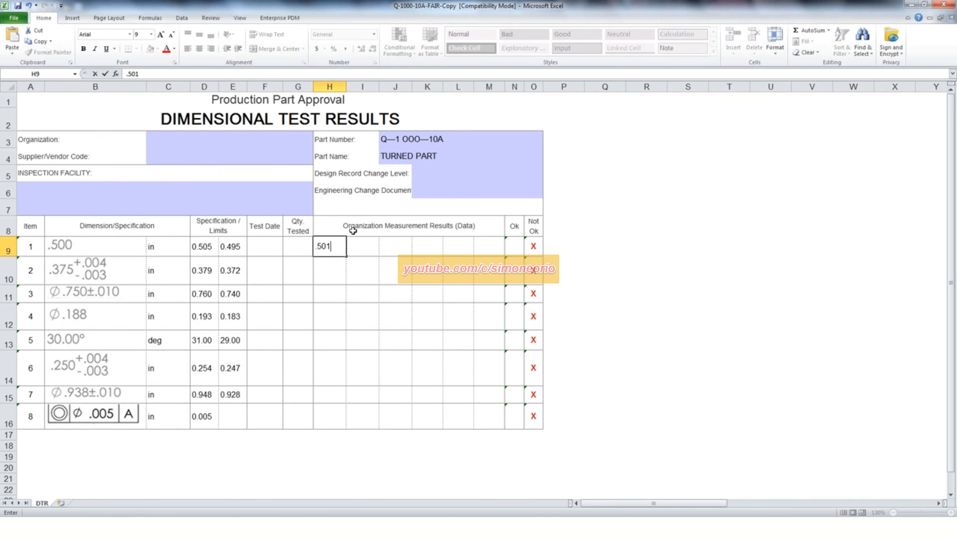
- Record .378 and .341 as the first and second measurement results for item 2, the .375 dimension
left_click(333, 269)
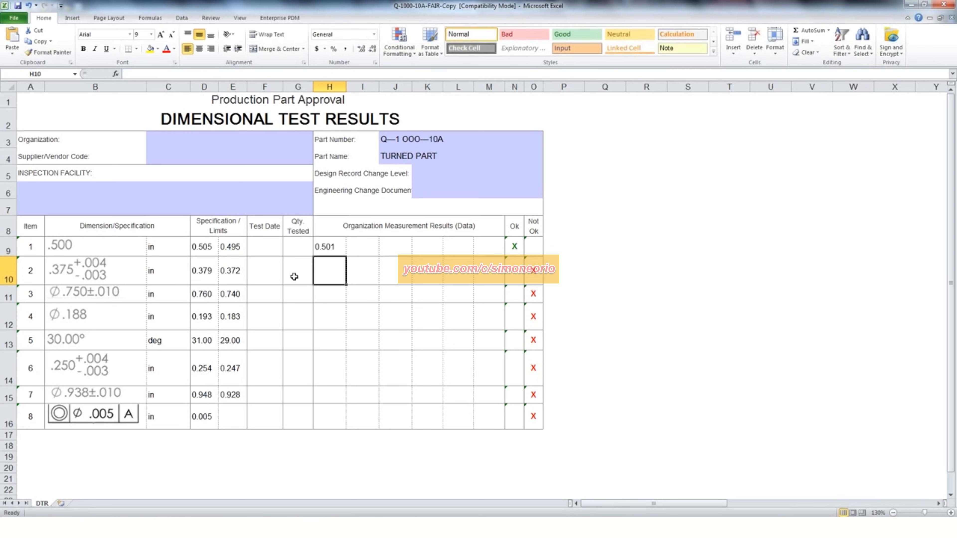
type(".")
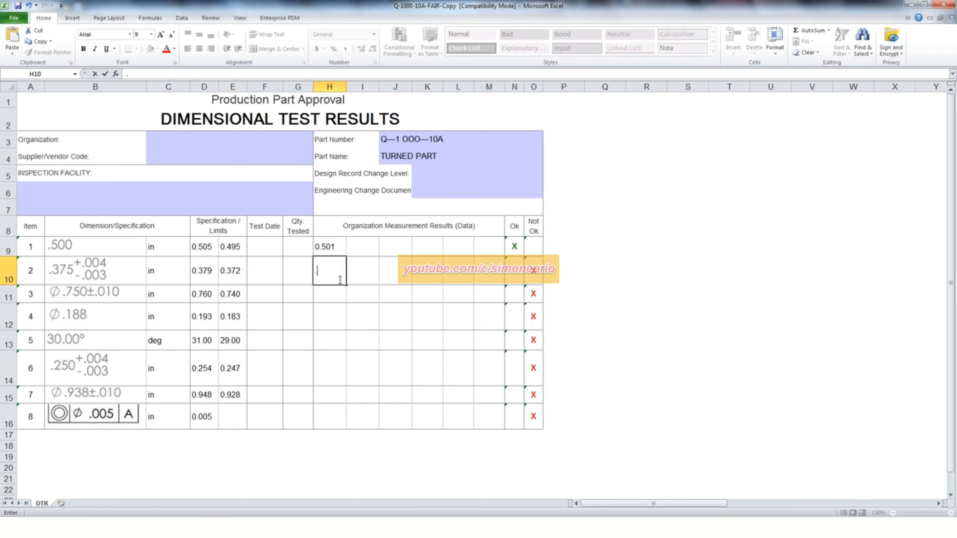
type("378")
left_click(382, 314)
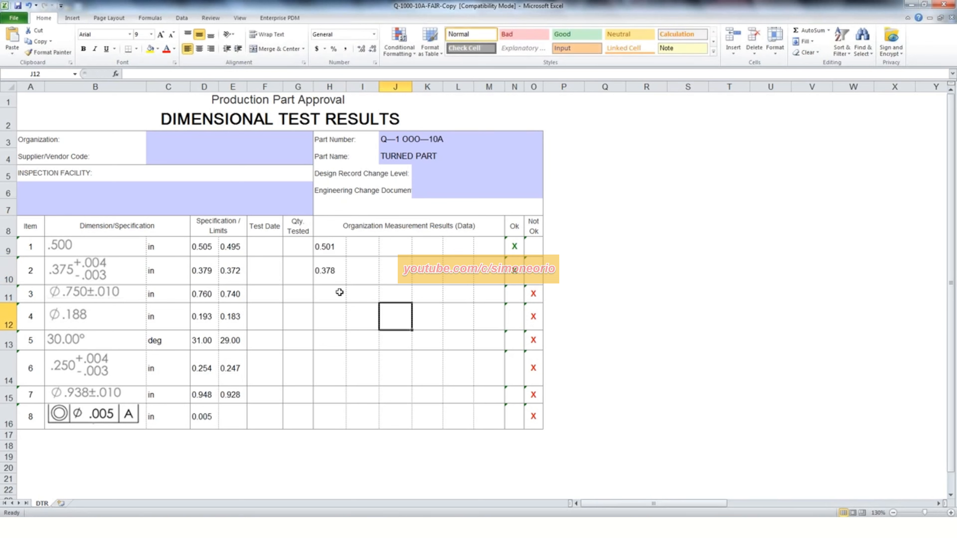
left_click(362, 267)
type(".3")
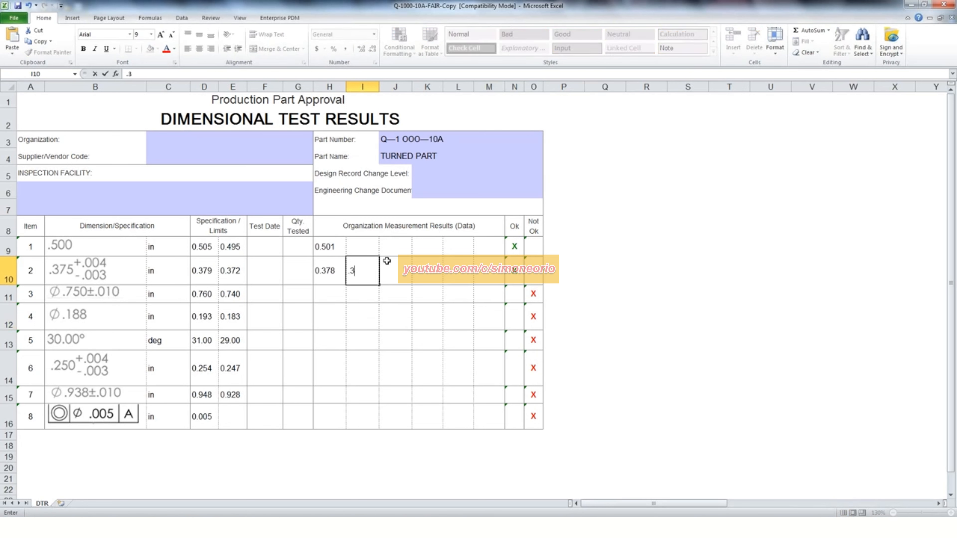
type("41")
key("Return")
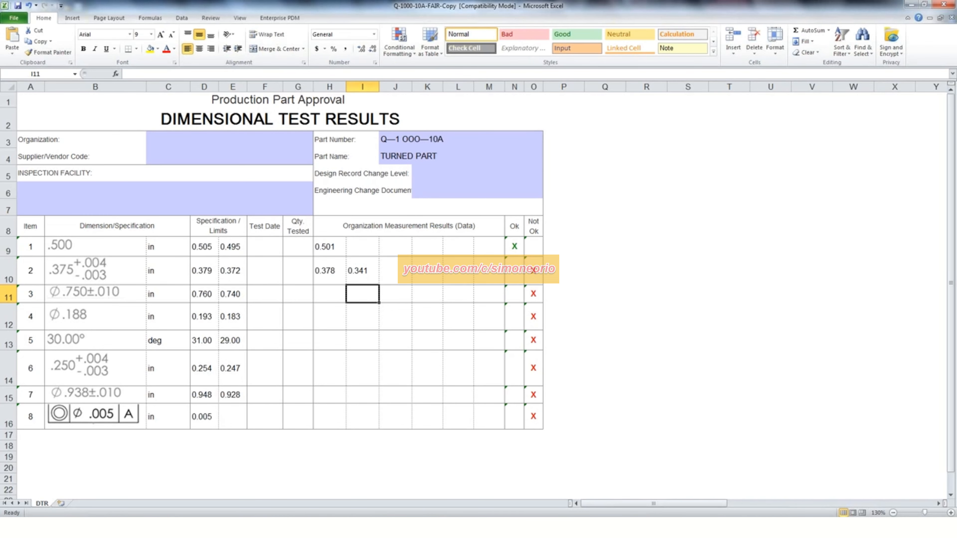
- Switch to InspectionXpert and record measurements of 29.99 for the 30.00° angle and .001 for the concentricity characteristic in MeasurementXpert column 1
key("alt+Tab")
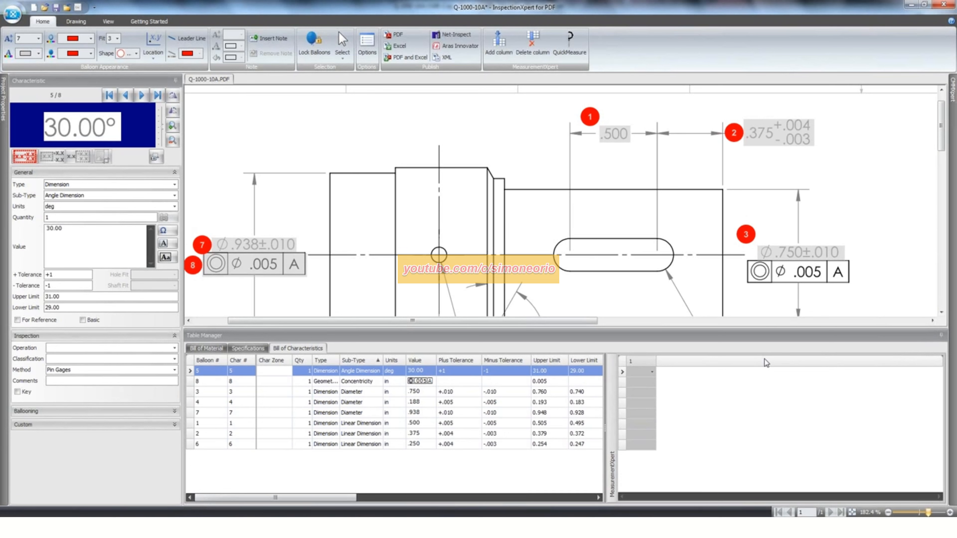
left_click(650, 372)
type("29.99")
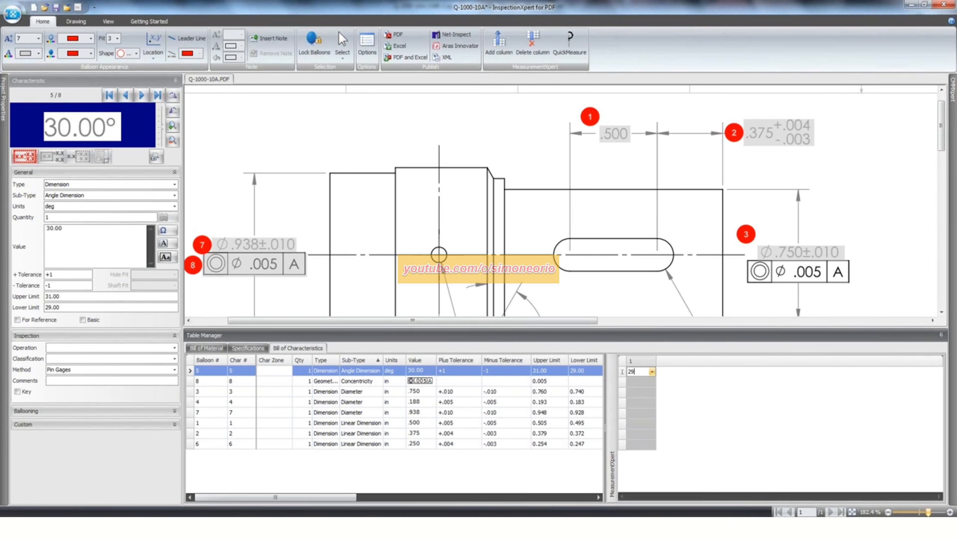
left_click(643, 382)
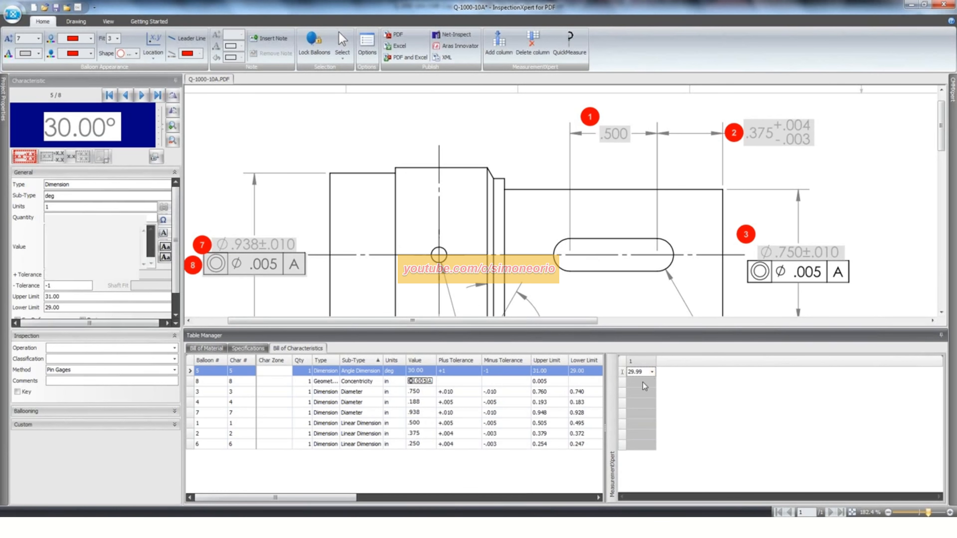
type(".00")
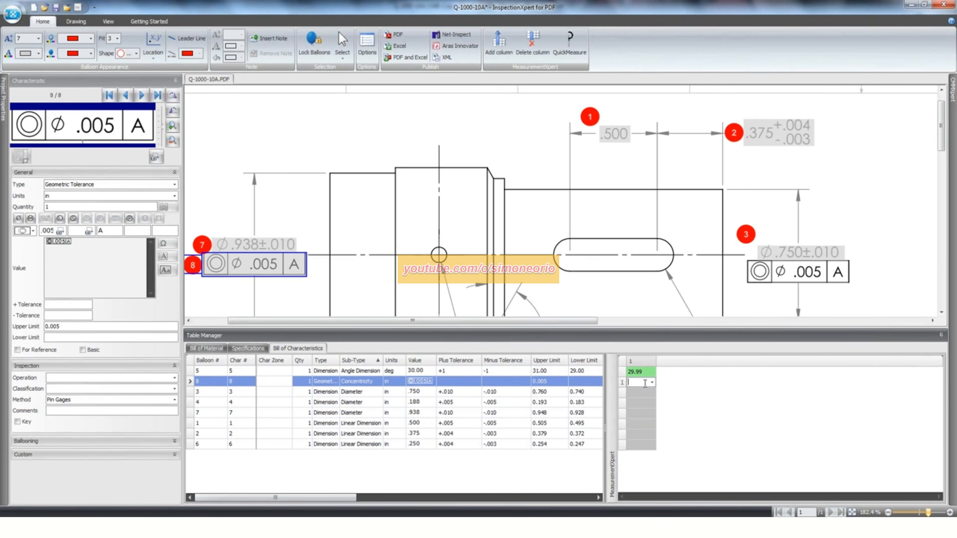
type("1")
- Record column 1 measurements of .751 for the .750 diameter and .174 for the .188 diameter
left_click(644, 393)
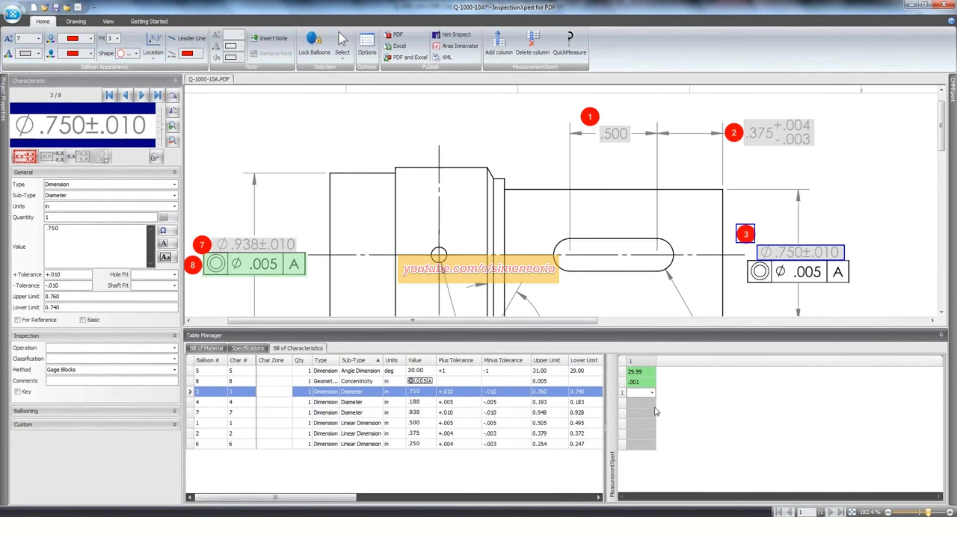
type(".751")
key("Return")
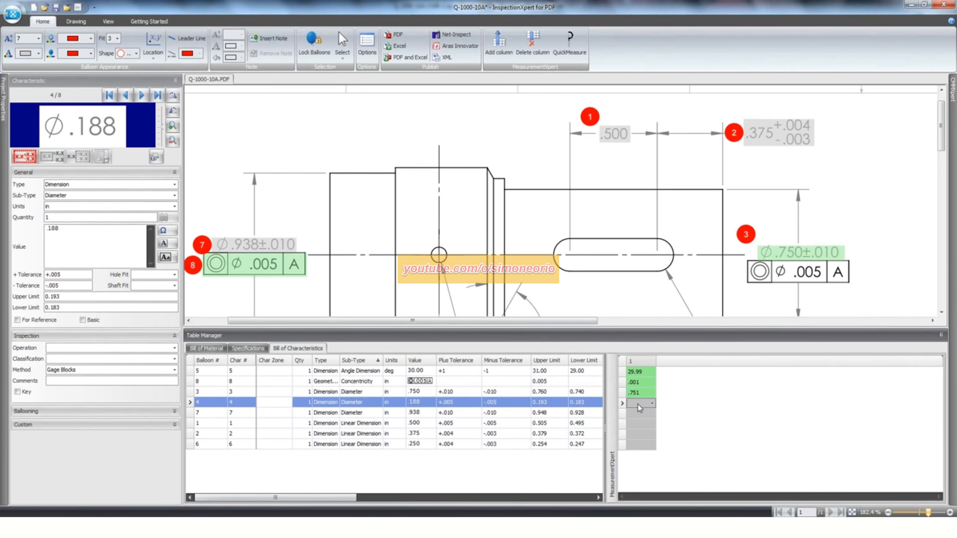
left_click(211, 363)
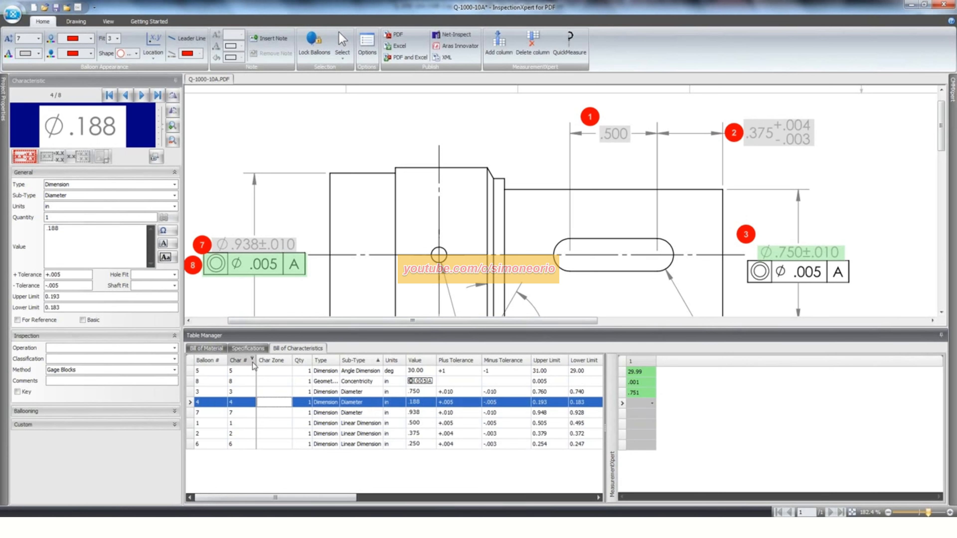
left_click(640, 403)
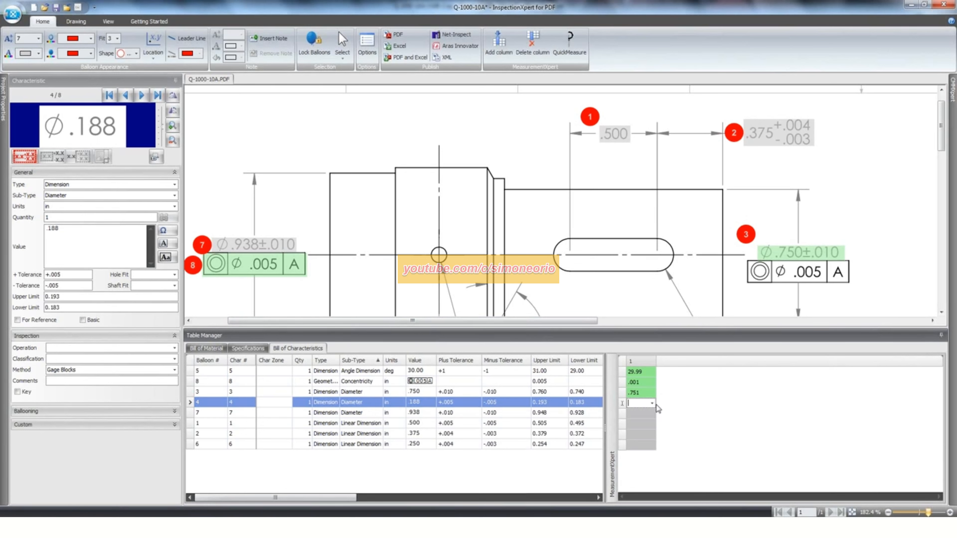
type(".174")
key("Return")
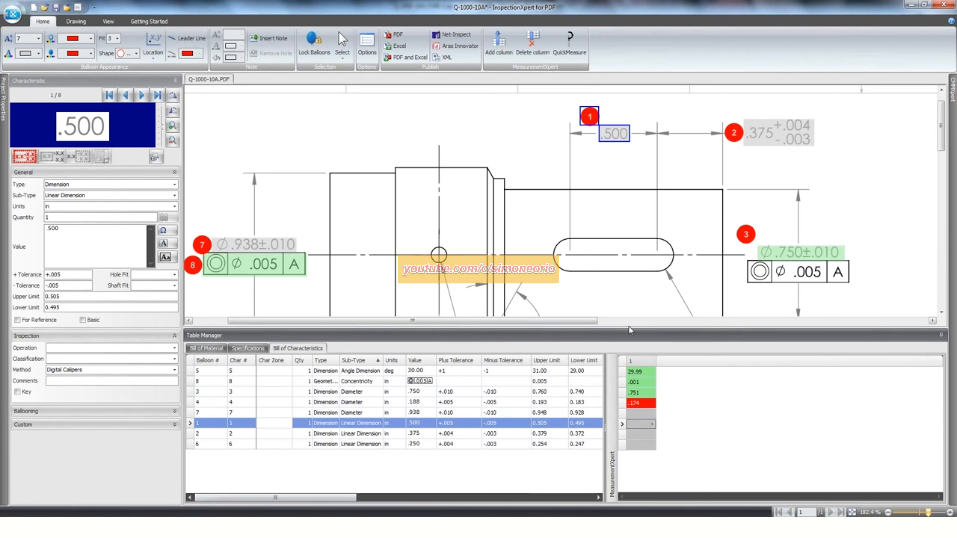
- Add three more measurement columns, 2 through 4, to the MeasurementXpert grid
right_click(690, 366)
left_click(724, 373)
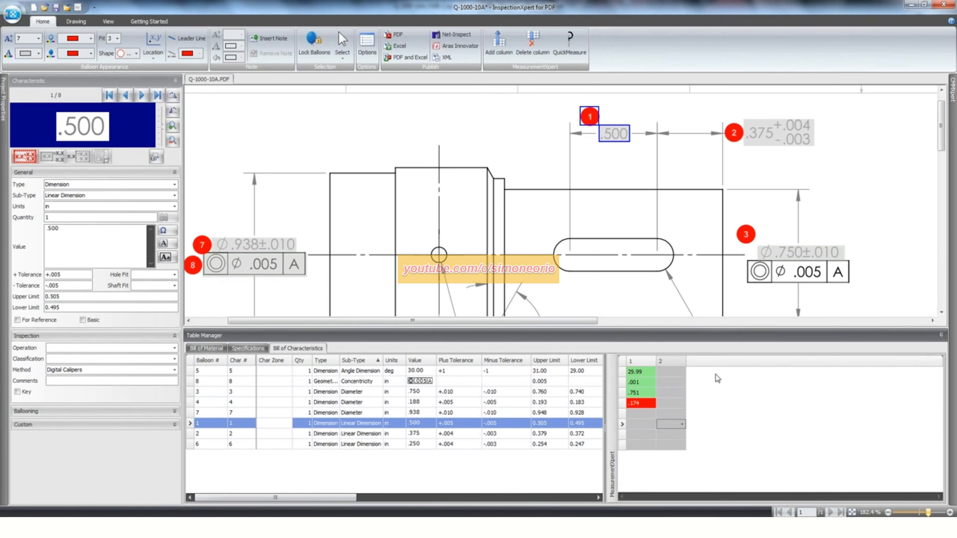
right_click(722, 361)
left_click(729, 366)
right_click(728, 358)
left_click(737, 366)
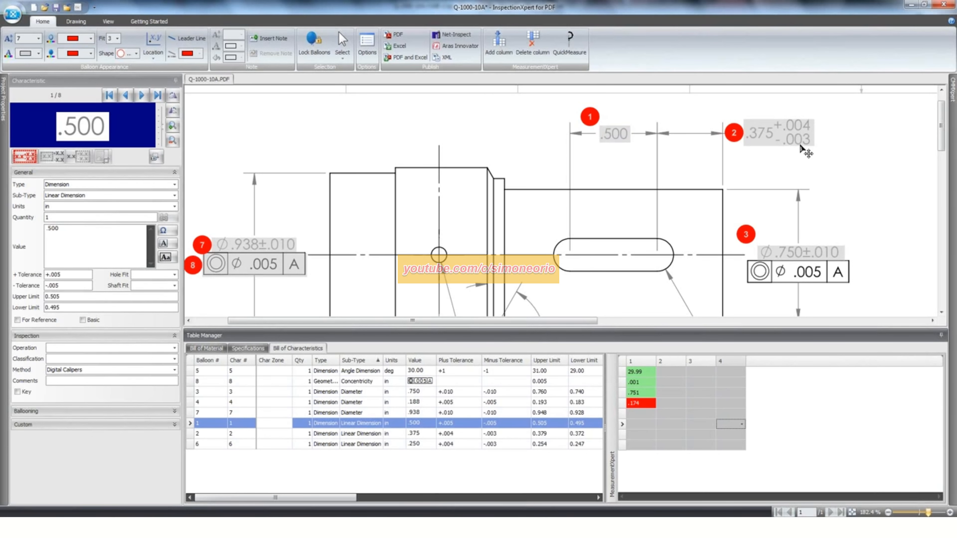
- Switch back to the Q-1000-10A-FAIR-Copy workbook in Excel and close it
left_click(316, 522)
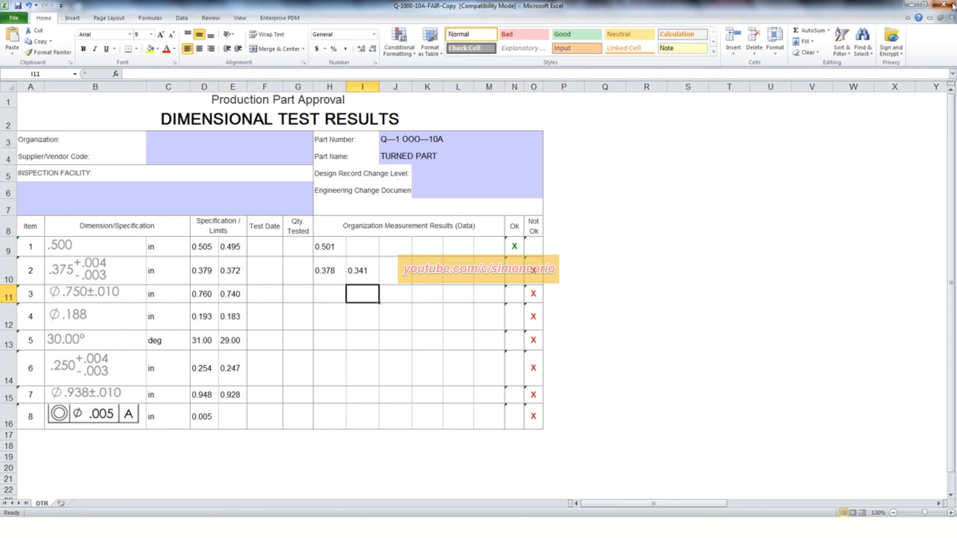
left_click(944, 5)
left_click(477, 276)
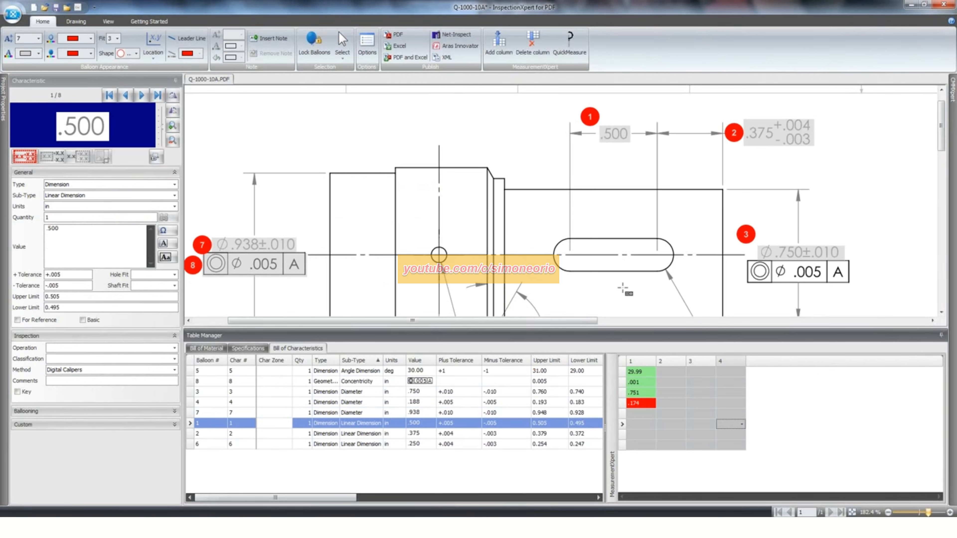